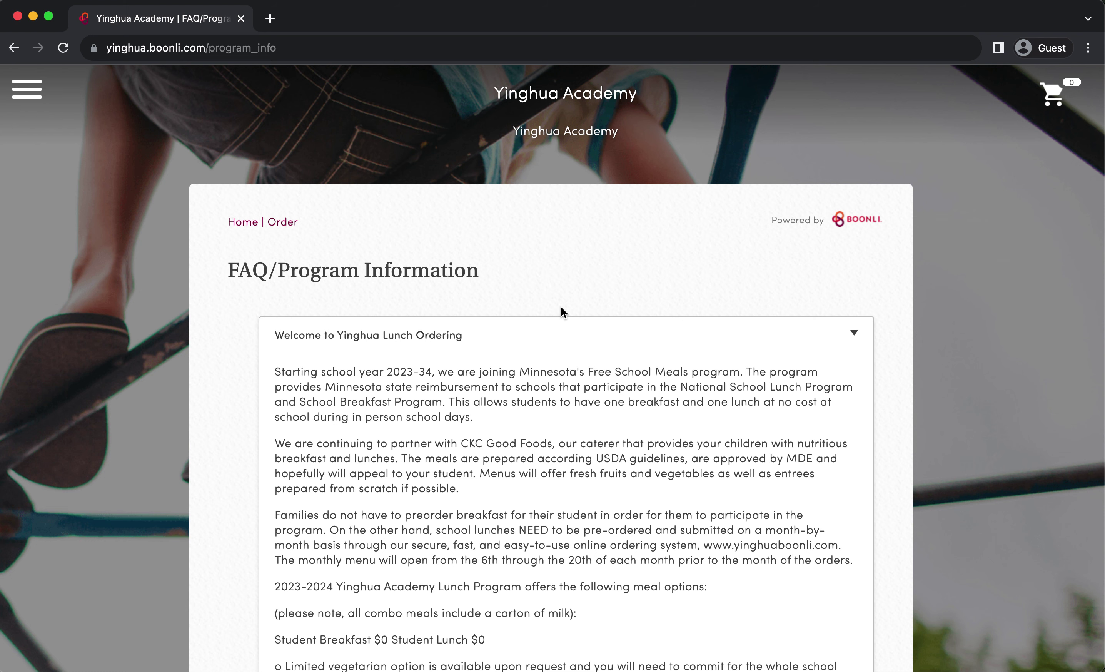
Check the menus for September and October 2023 on the home page and open the August/September 2023 (Regular) menu for August
click(280, 224)
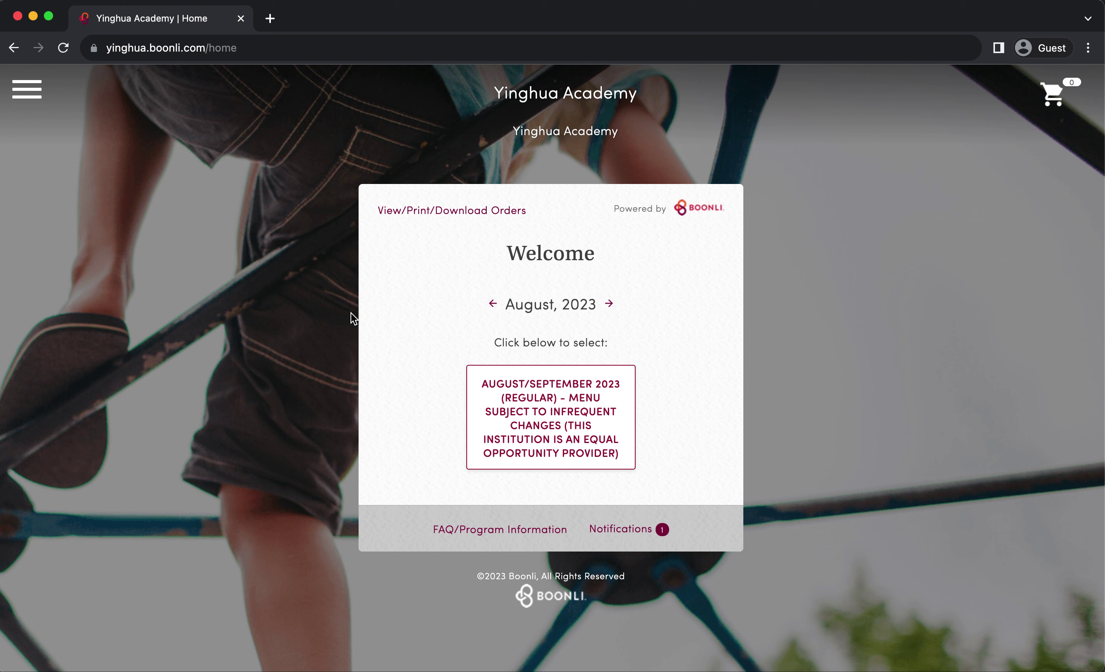
click(609, 303)
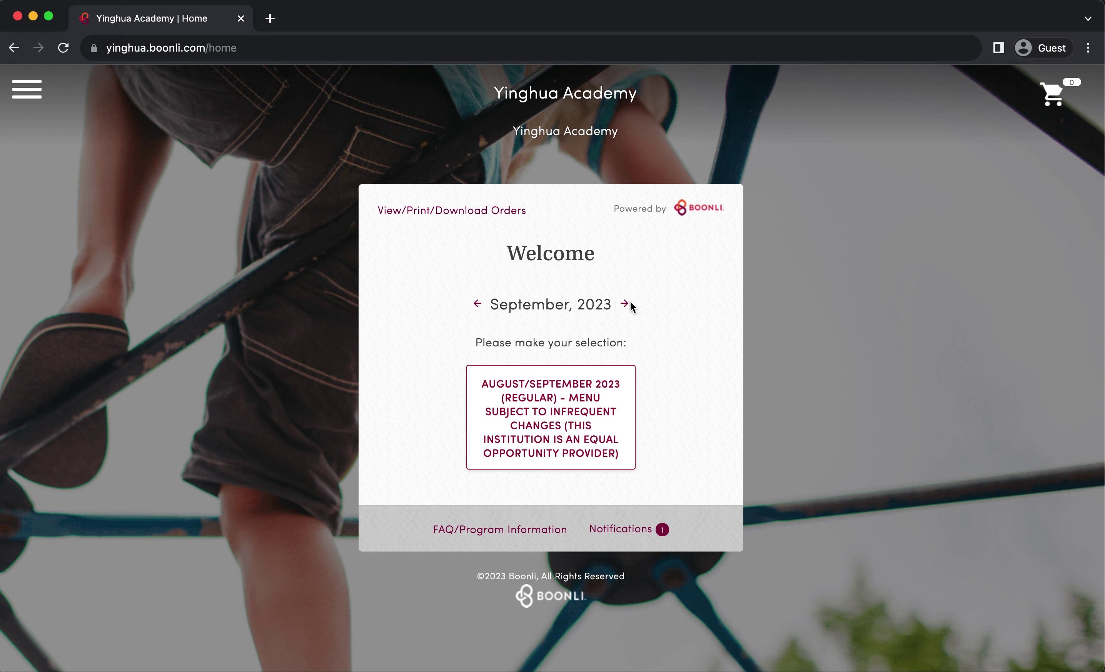
click(624, 303)
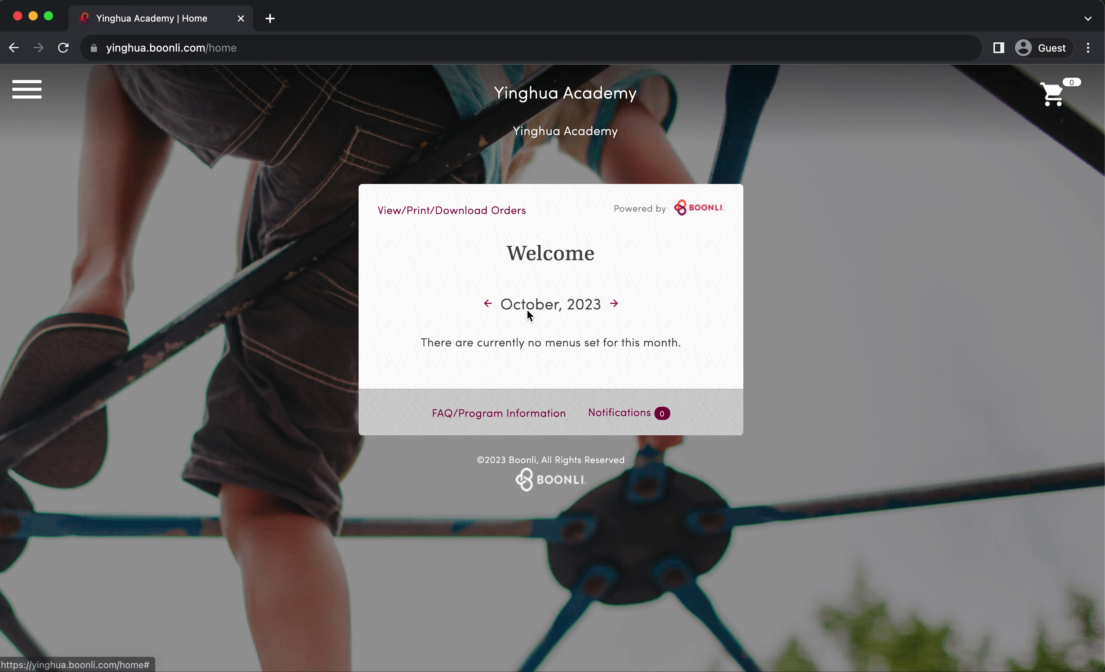
click(488, 304)
click(477, 304)
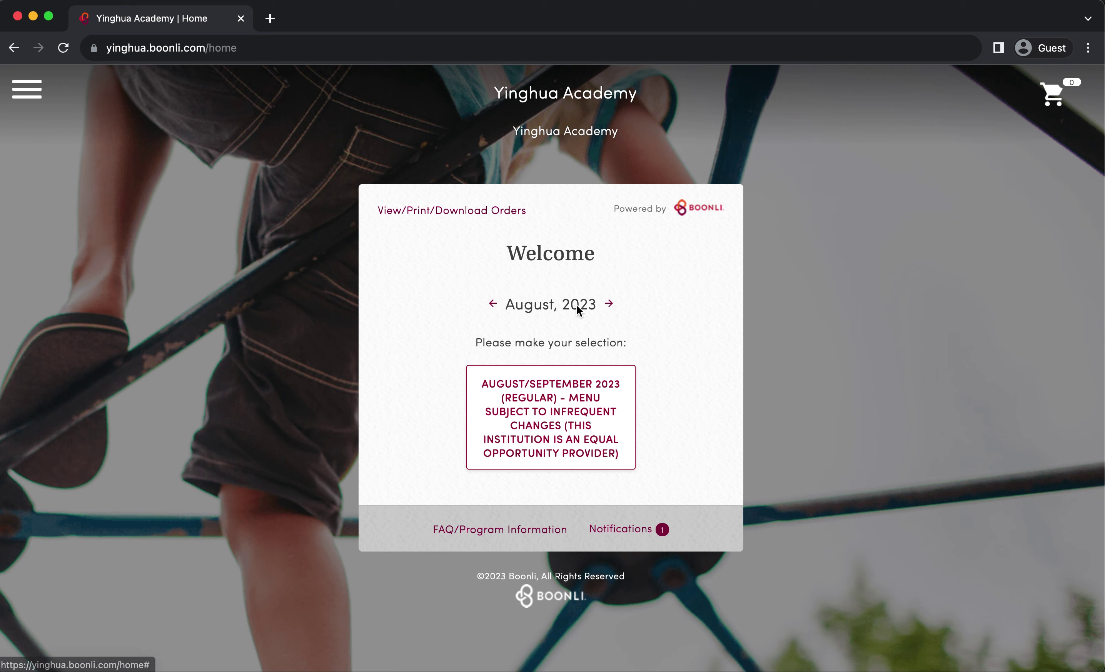
mouse_move(560, 436)
click(560, 435)
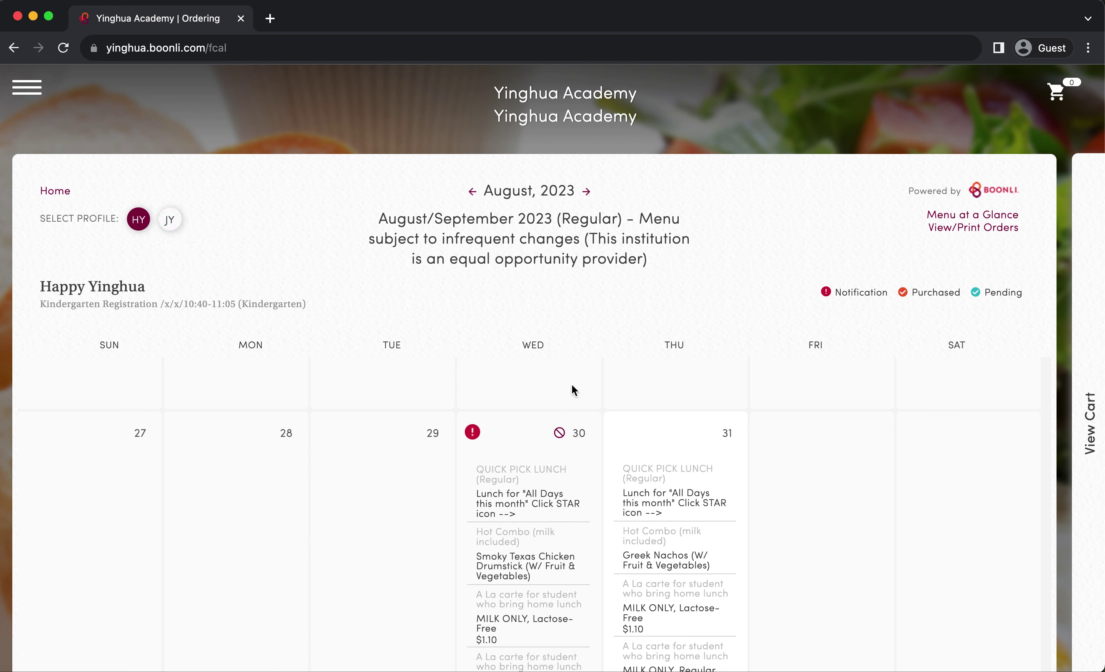
Check the kindergarten student's notification on Wednesday, August 30 and try to order that day's Quick Pick Lunch and hot combo
scroll(579, 496, down, 3)
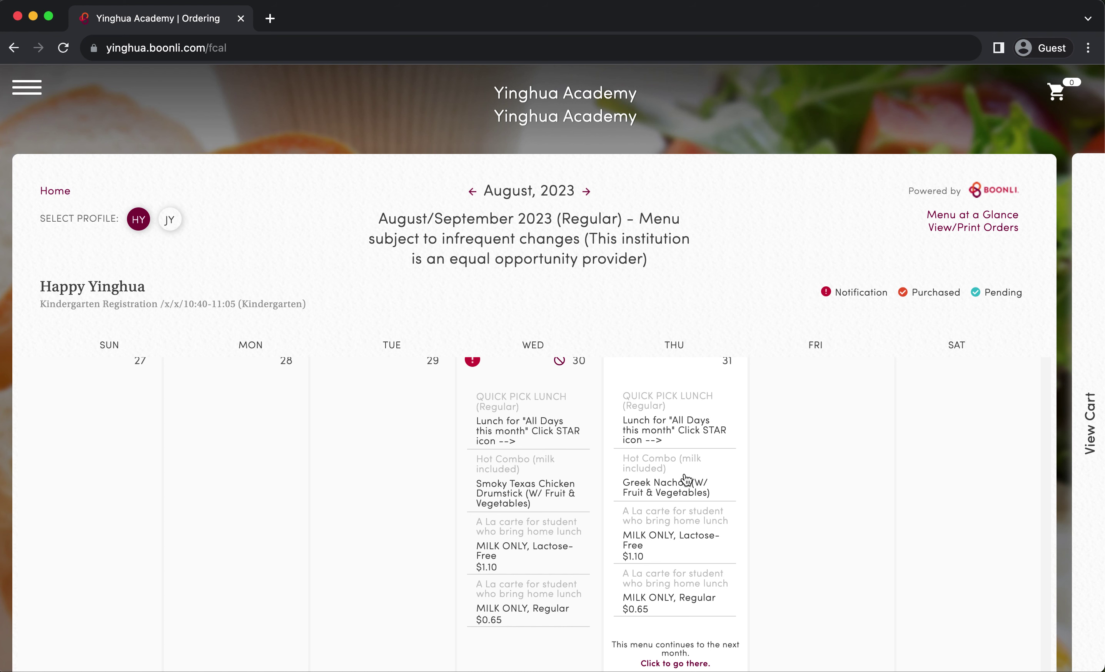
scroll(566, 393, up, 2)
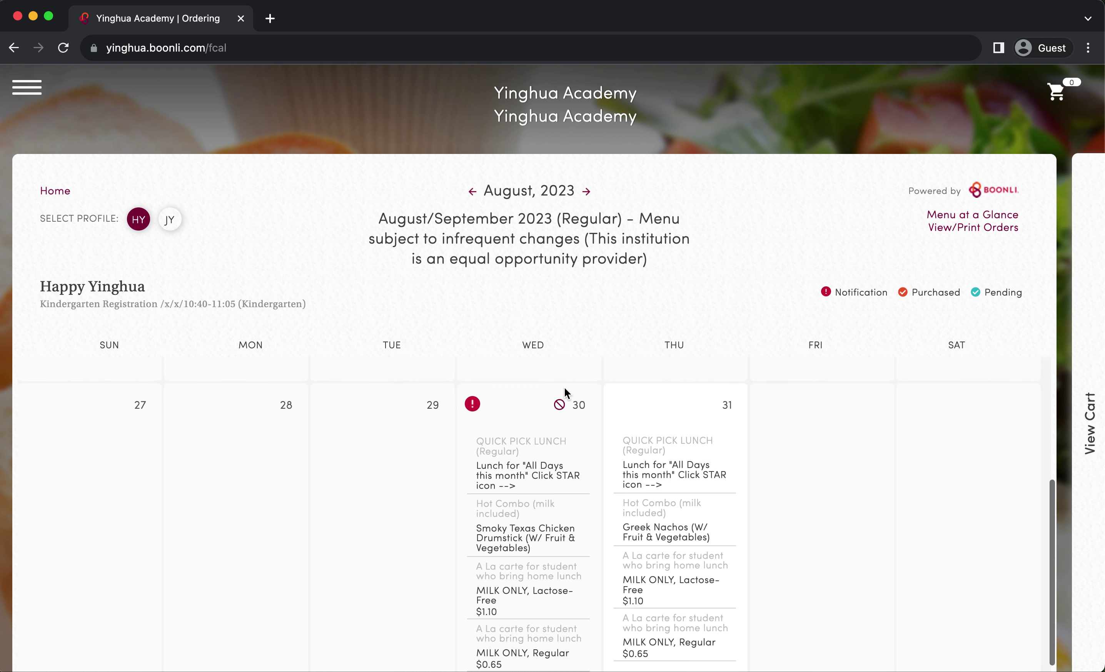
mouse_move(471, 409)
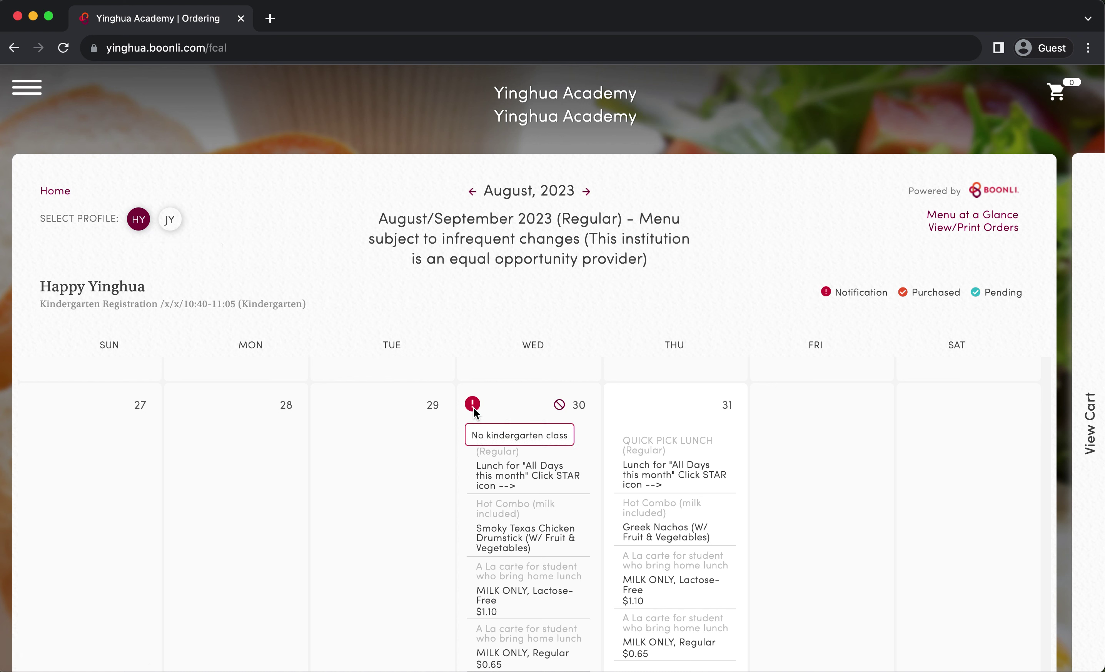
mouse_move(560, 402)
triple_click(530, 479)
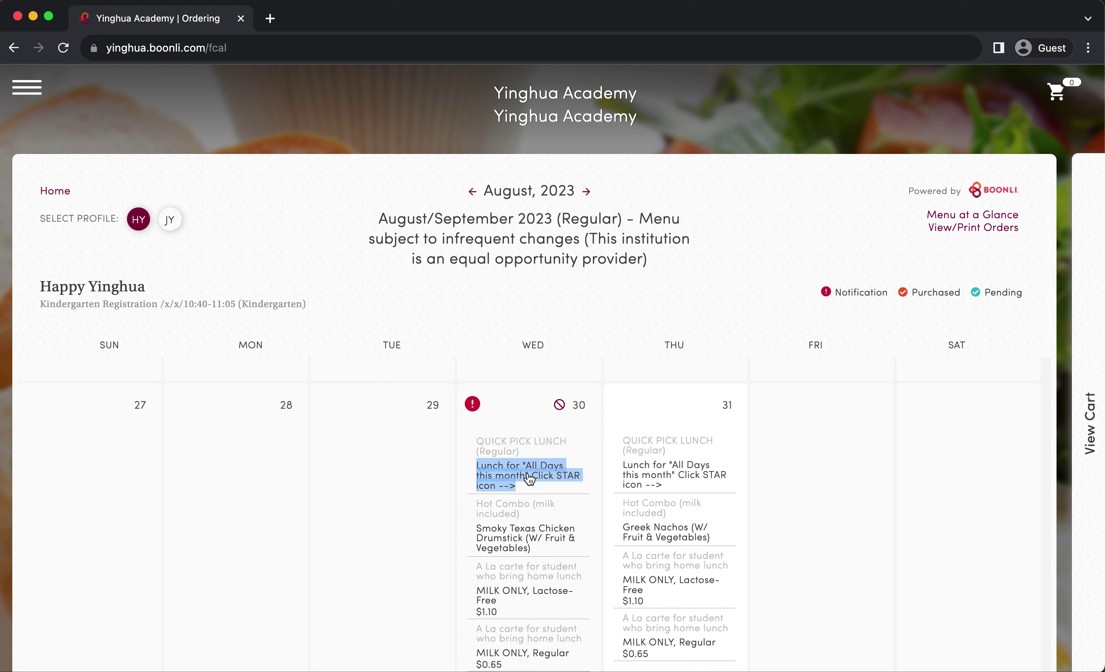
double_click(554, 541)
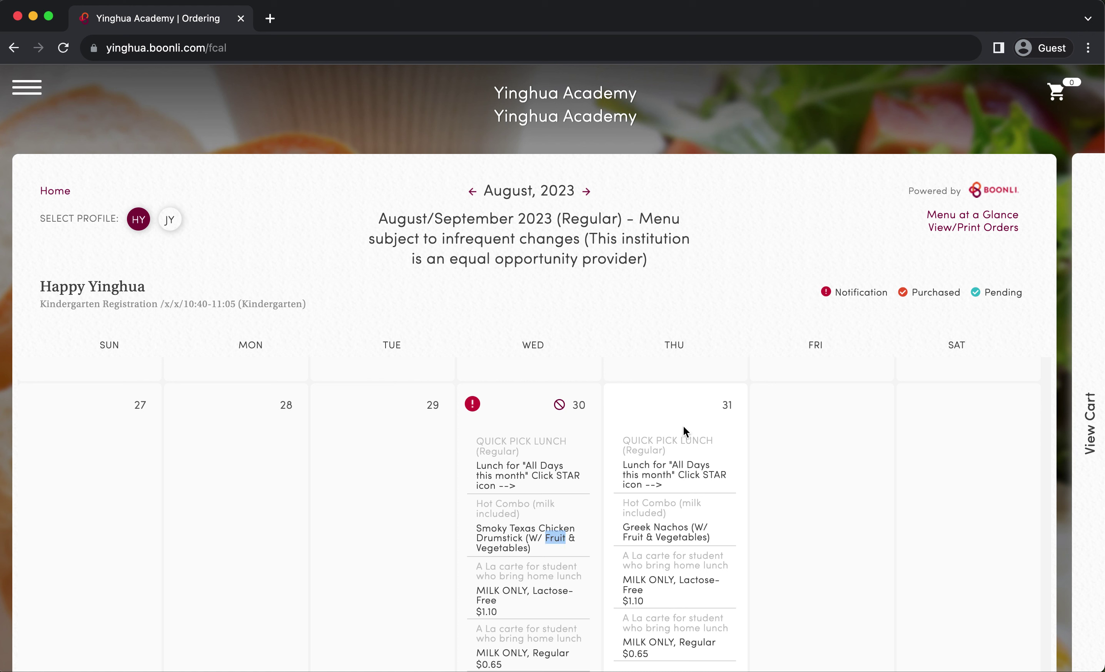
Add the Greek Nachos hot combo for Thursday, August 31 to the cart and remove it again
click(682, 532)
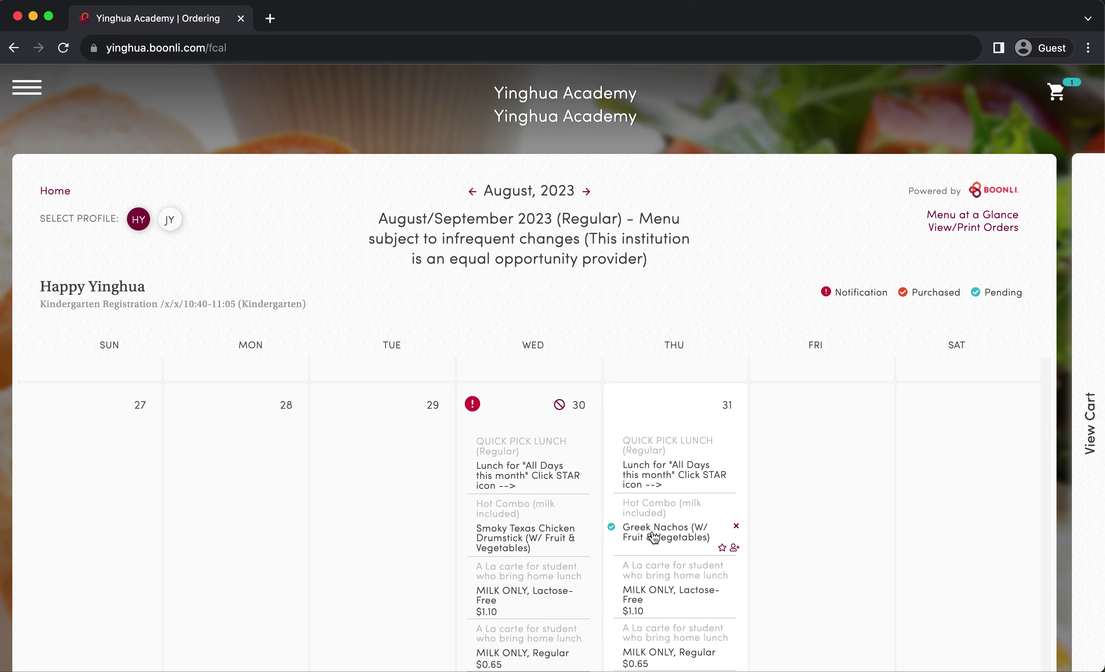
mouse_move(612, 531)
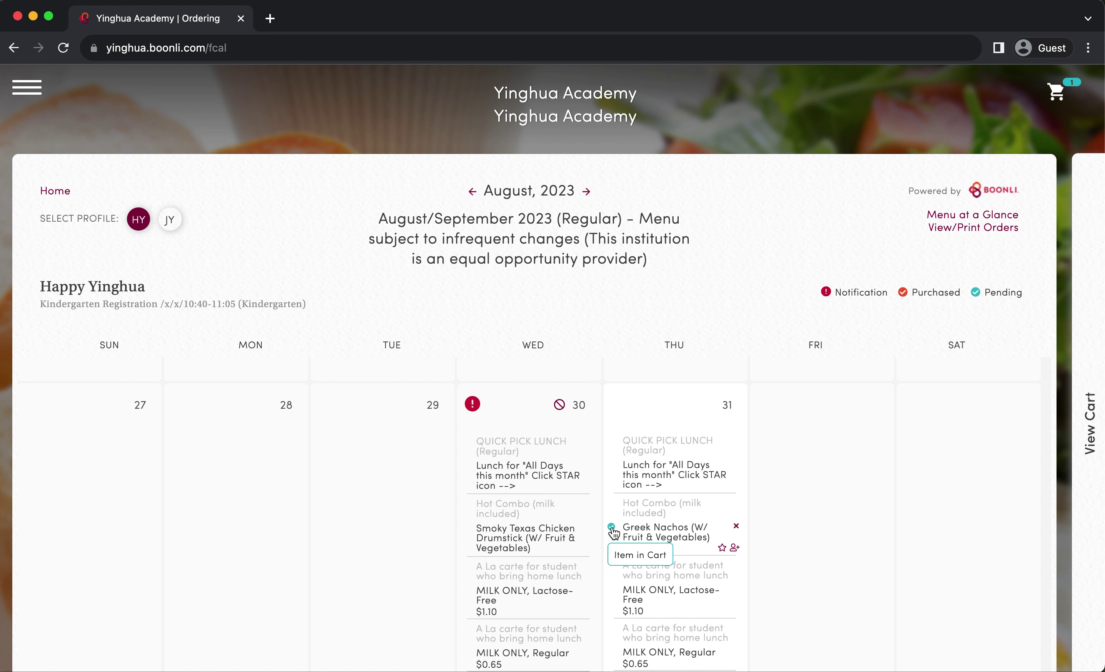
click(735, 526)
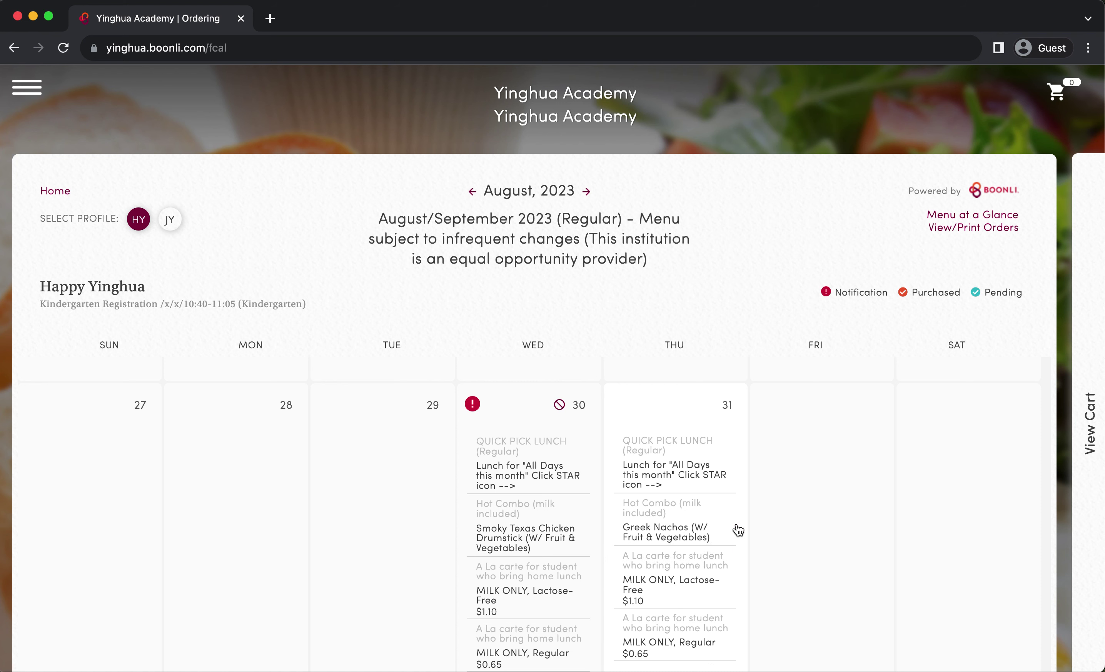
Add the Quick Pick Lunch for Thursday, August 31 to the cart and open the list for ordering it on other dates
scroll(737, 525, down, 2)
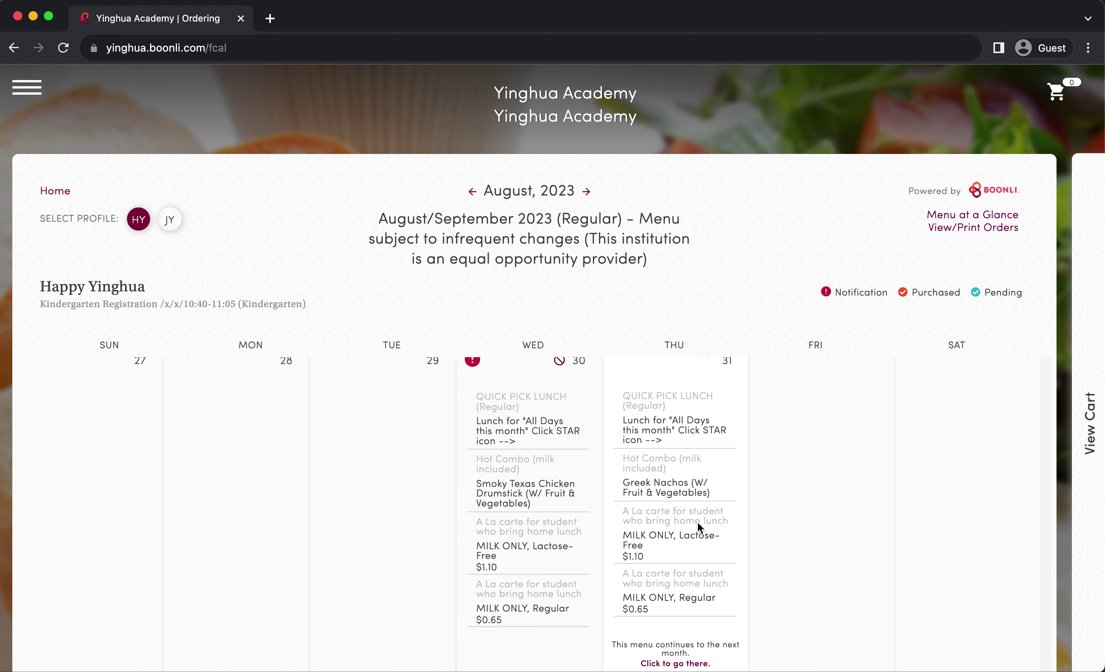
scroll(698, 523, up, 2)
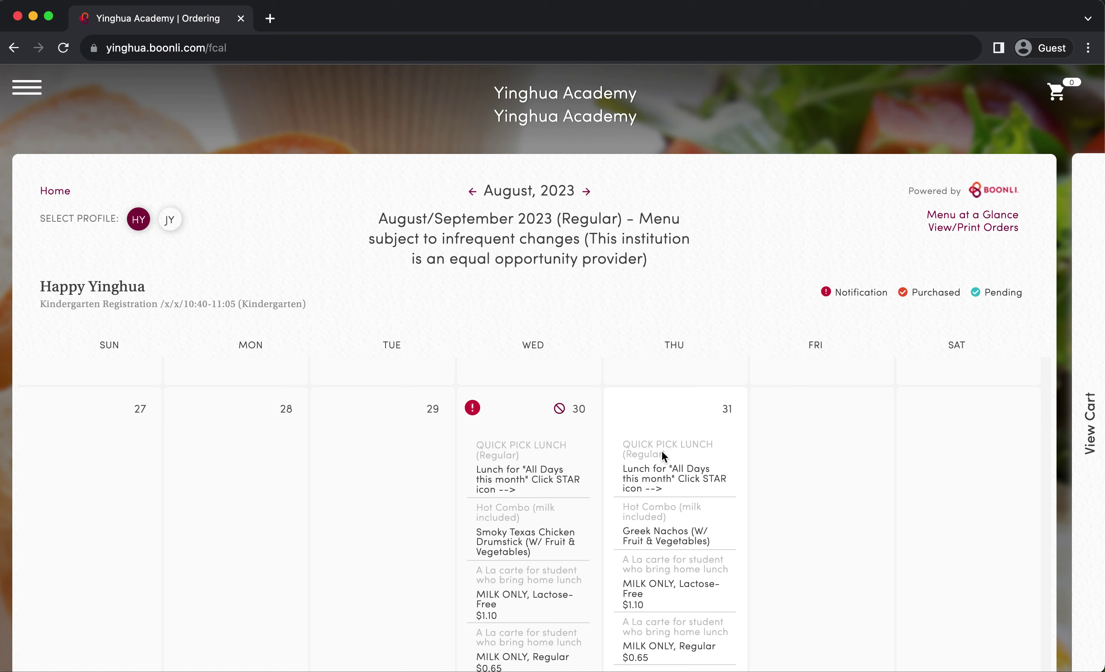
click(672, 477)
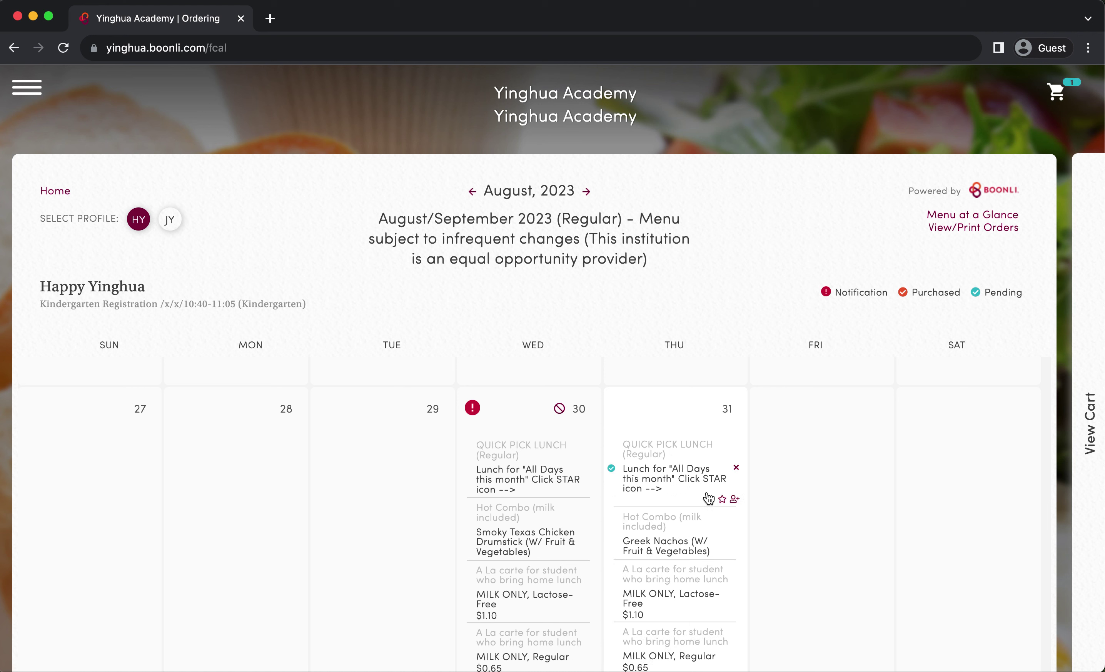
click(722, 499)
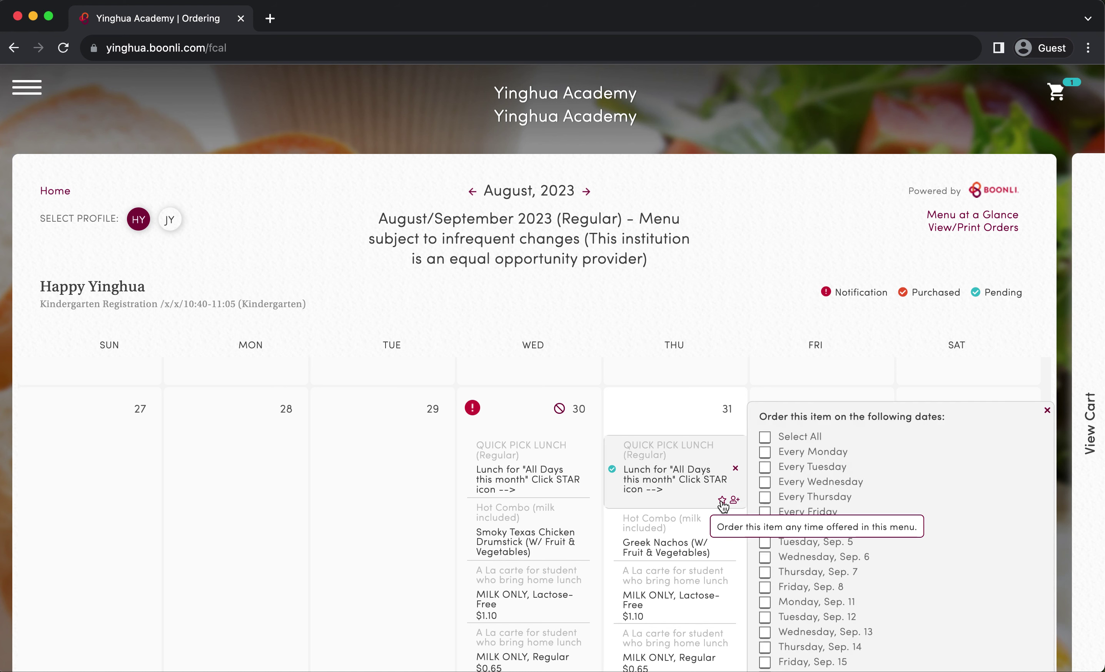
scroll(906, 435, down, 3)
scroll(908, 436, up, 2)
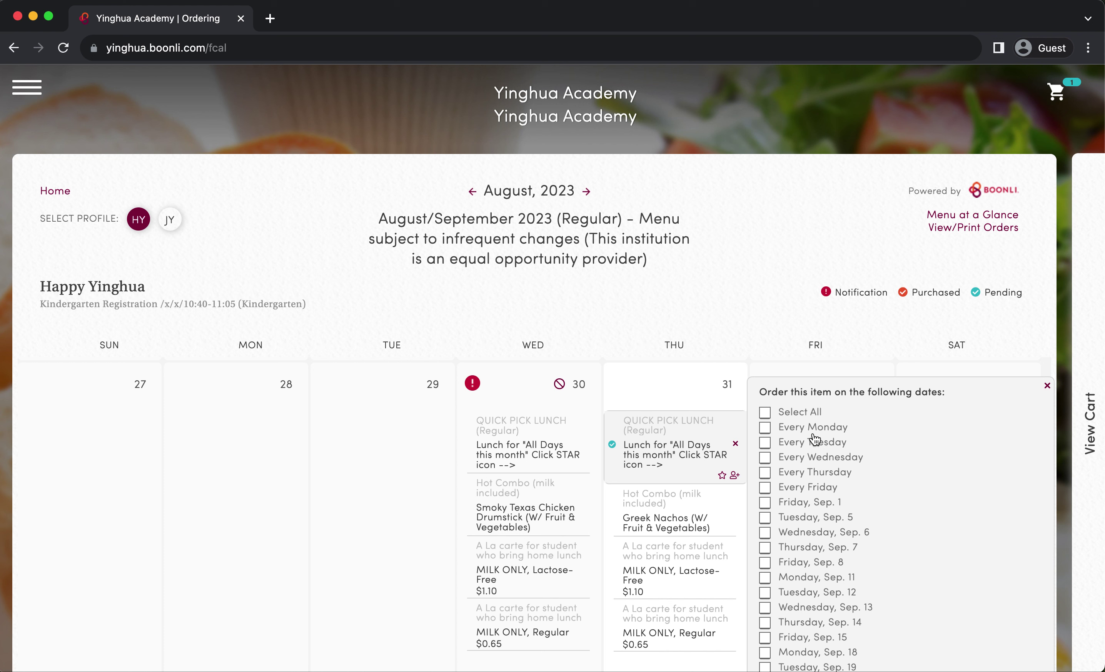
Select all offered dates for the Quick Pick Lunch, review them and clear the whole selection
click(765, 412)
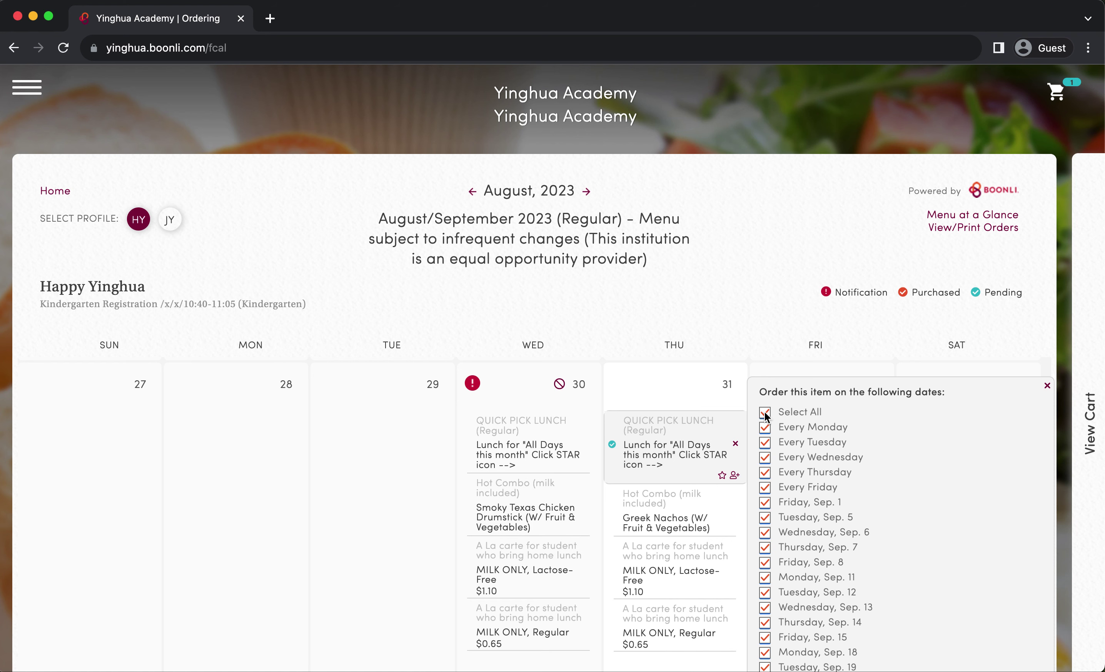
scroll(871, 468, down, 5)
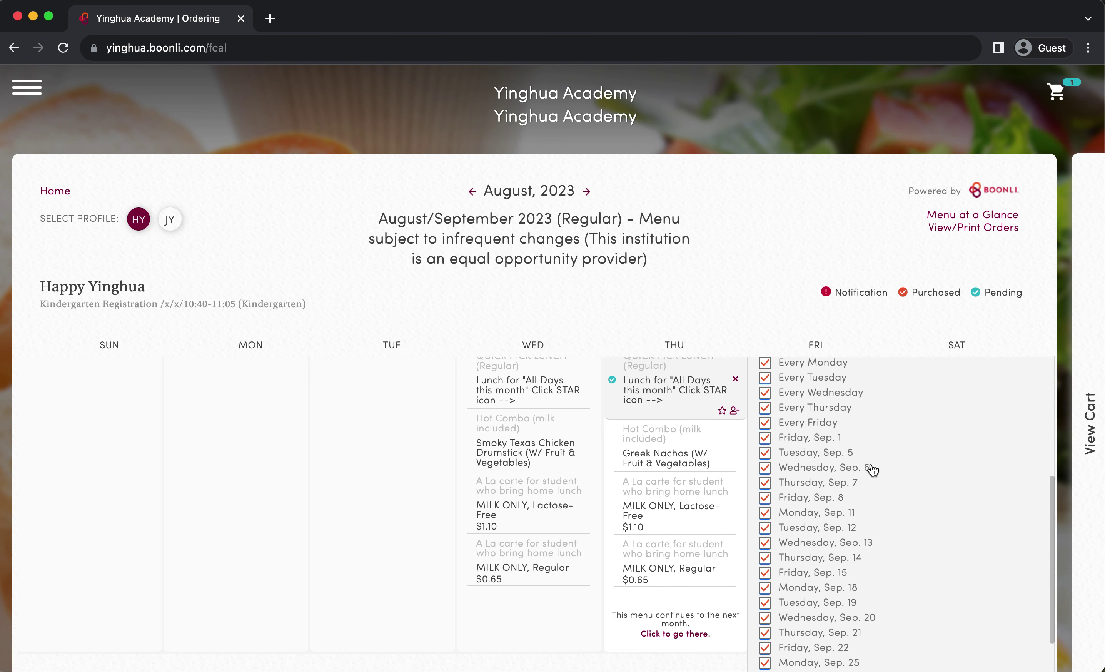
scroll(871, 470, up, 6)
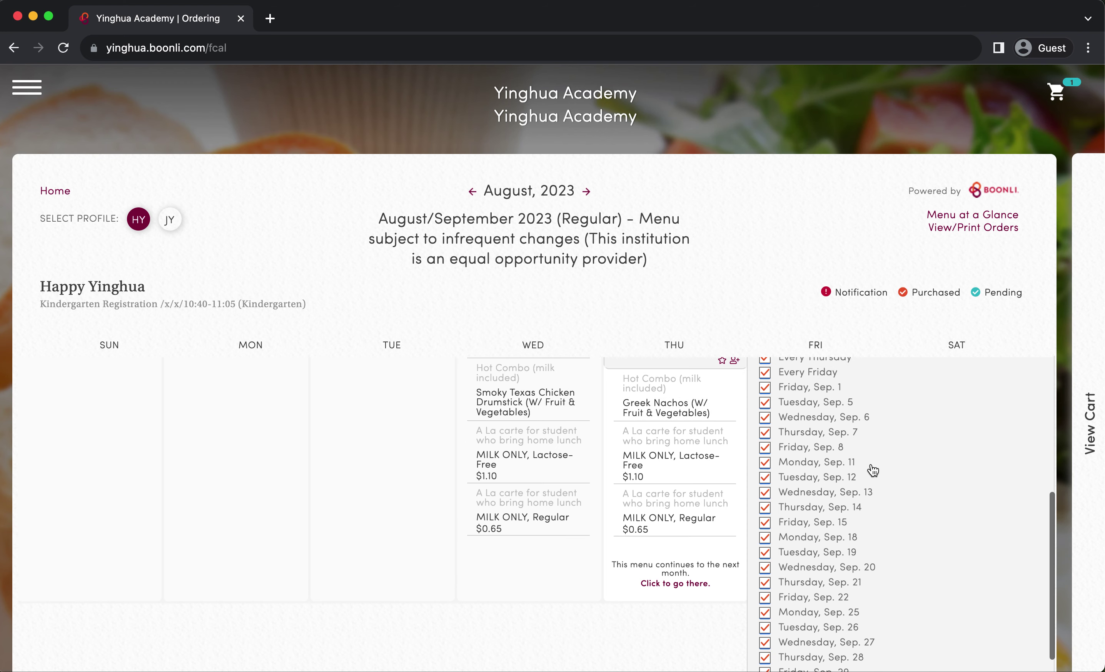
click(764, 448)
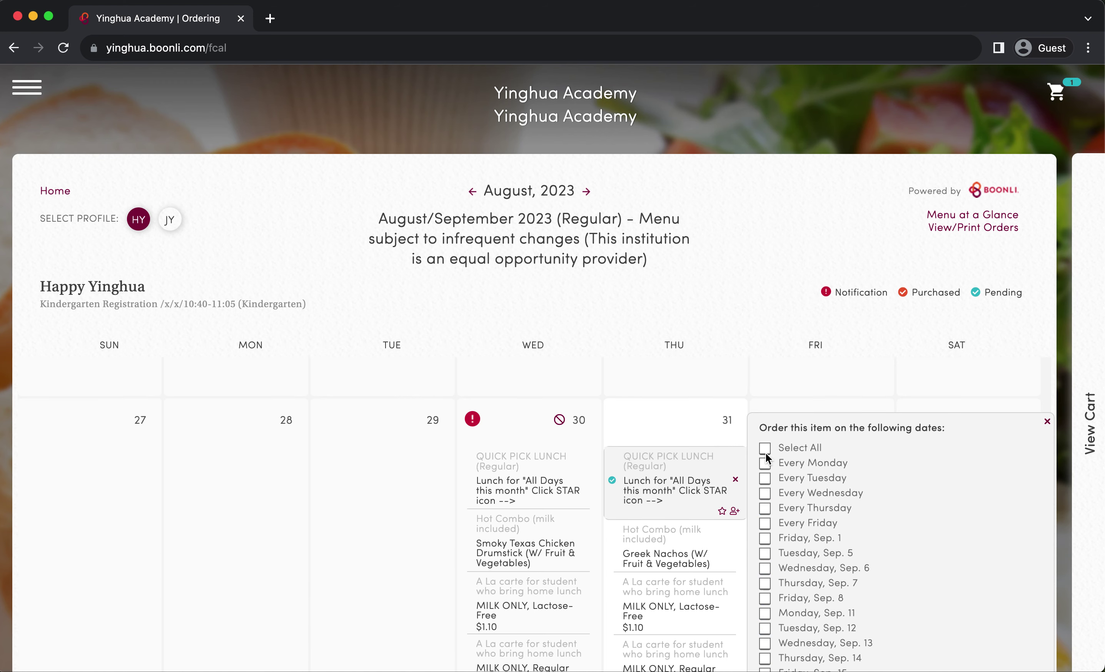
Select every Monday and every Wednesday for the Quick Pick Lunch, review the marked dates and clear both choices
click(765, 463)
click(765, 493)
scroll(920, 575, down, 3)
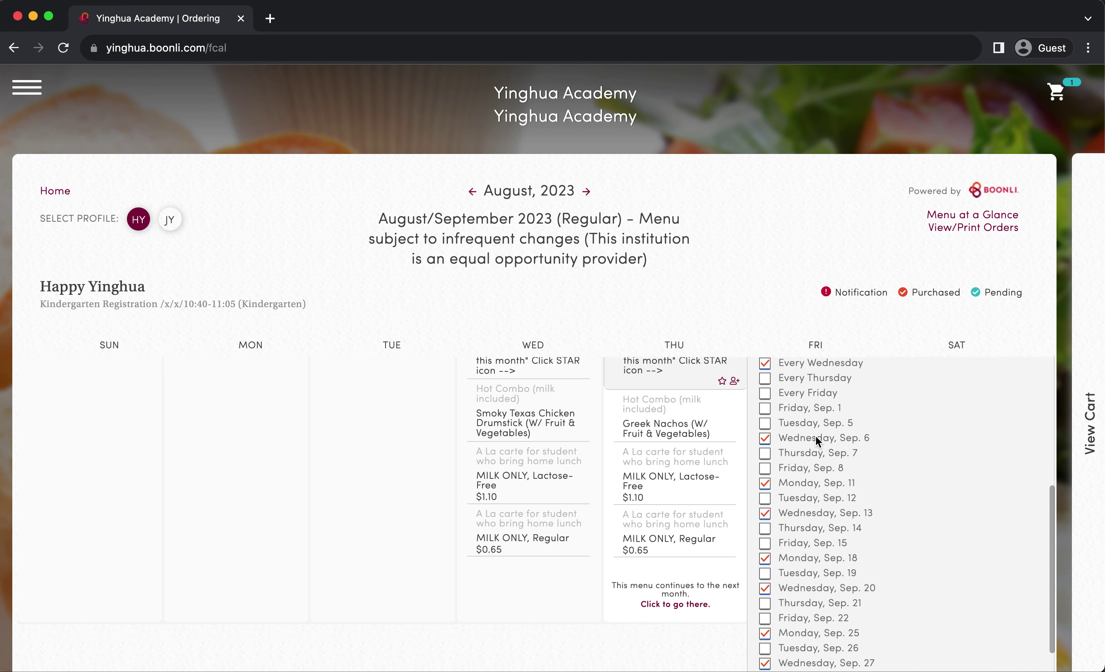
scroll(815, 436, up, 2)
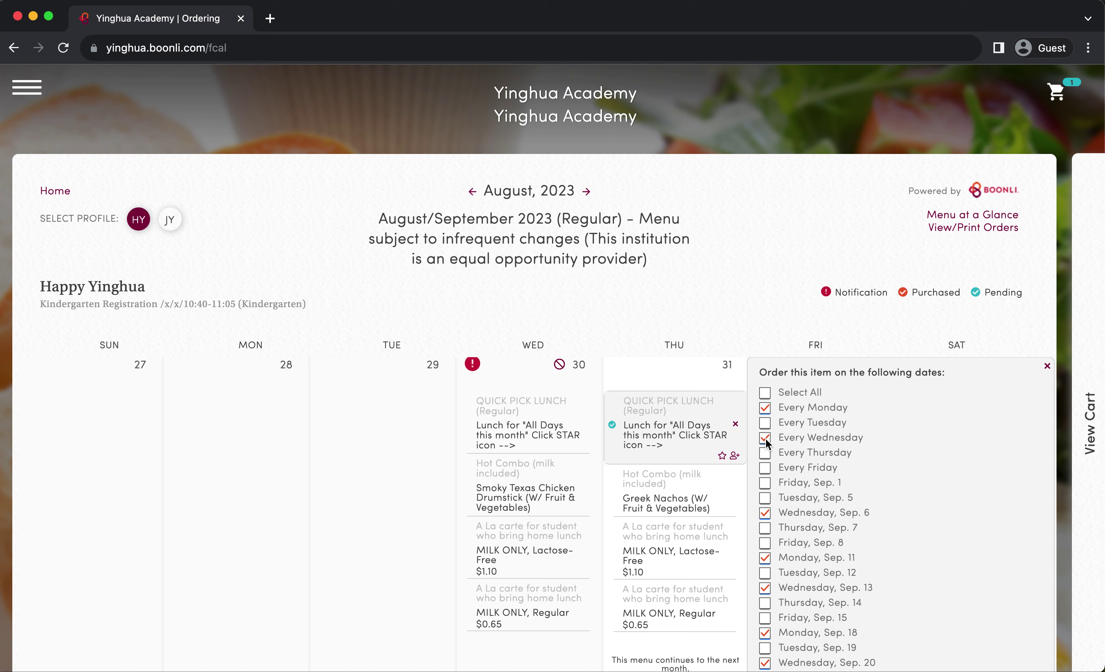
click(766, 438)
click(764, 407)
Select all offered September dates for the kindergarten student's Quick Pick Lunch and save the repeat order
click(765, 393)
scroll(845, 455, down, 2)
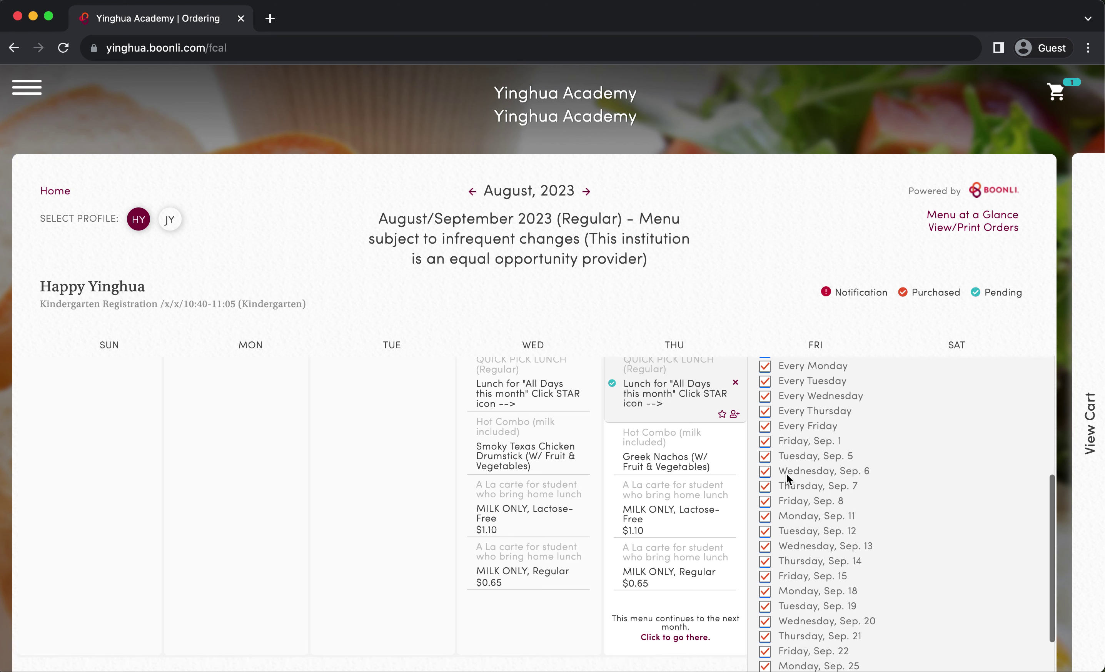
click(765, 456)
scroll(878, 434, up, 5)
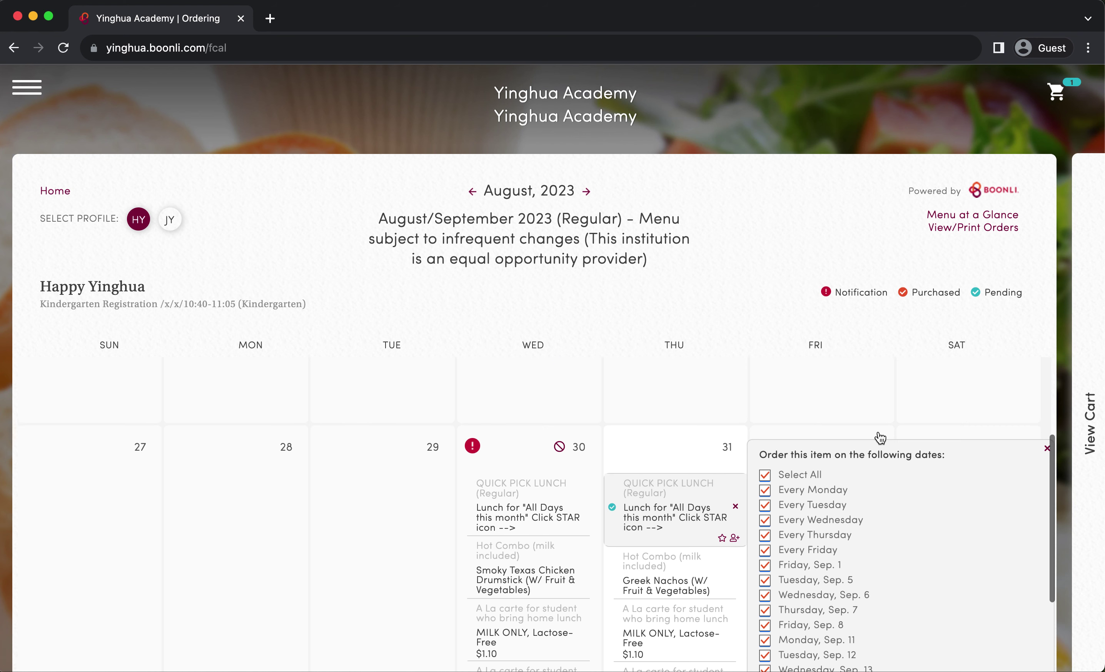
scroll(878, 434, down, 3)
scroll(877, 435, down, 5)
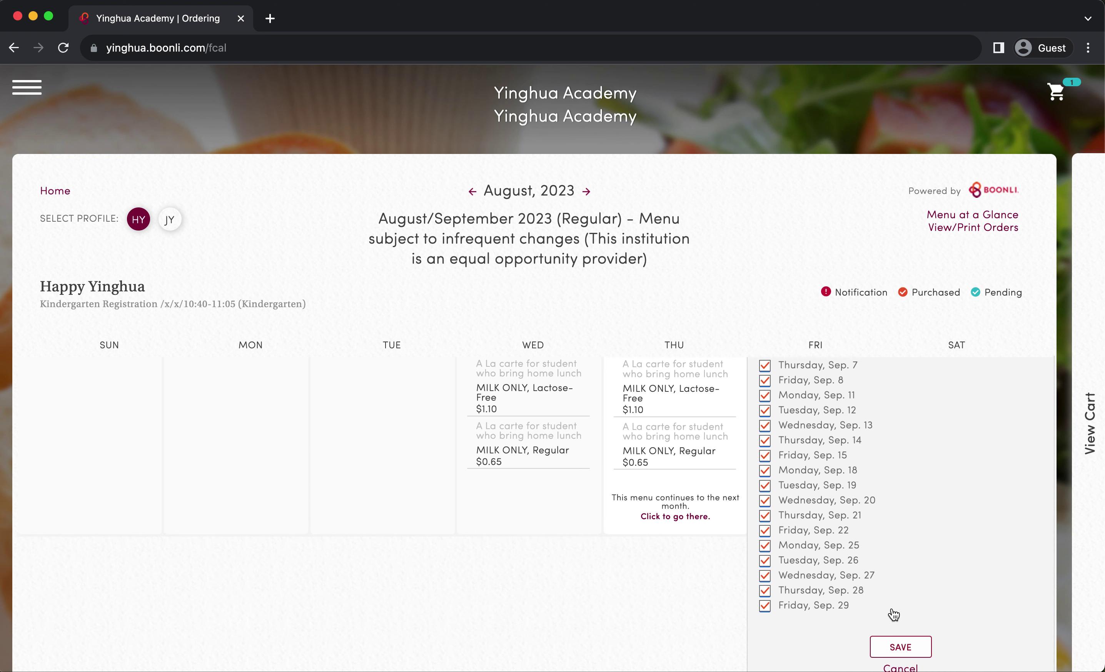
click(907, 646)
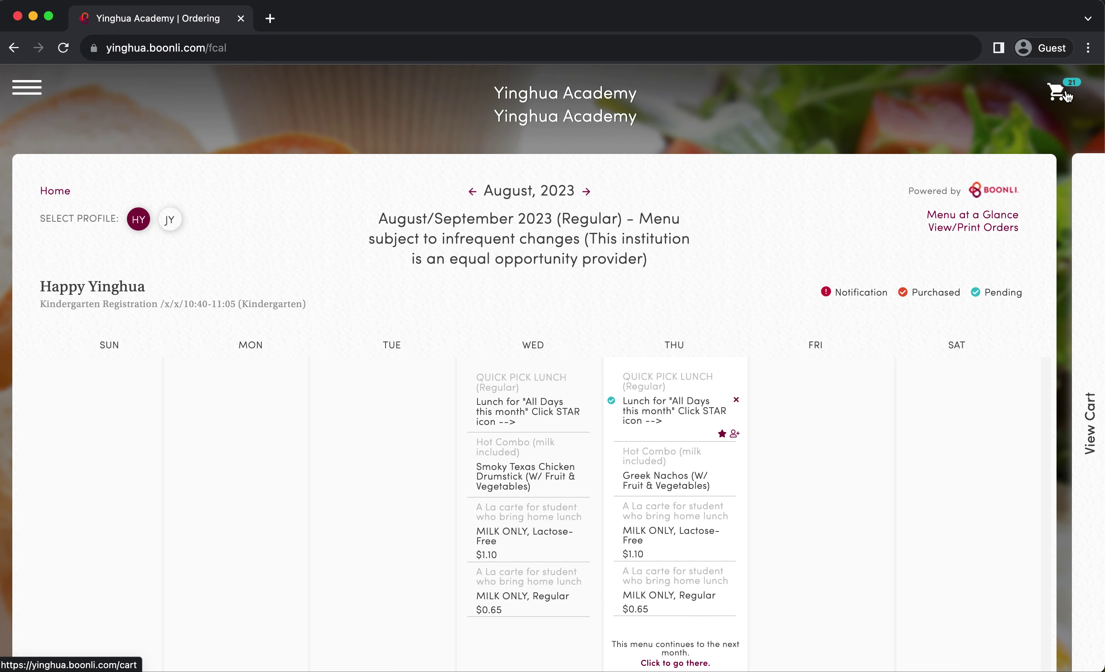
For the fourth-grade student, add the CKC Gyro for September 6 and the cheese pizza combo for September 8 to the cart
click(171, 223)
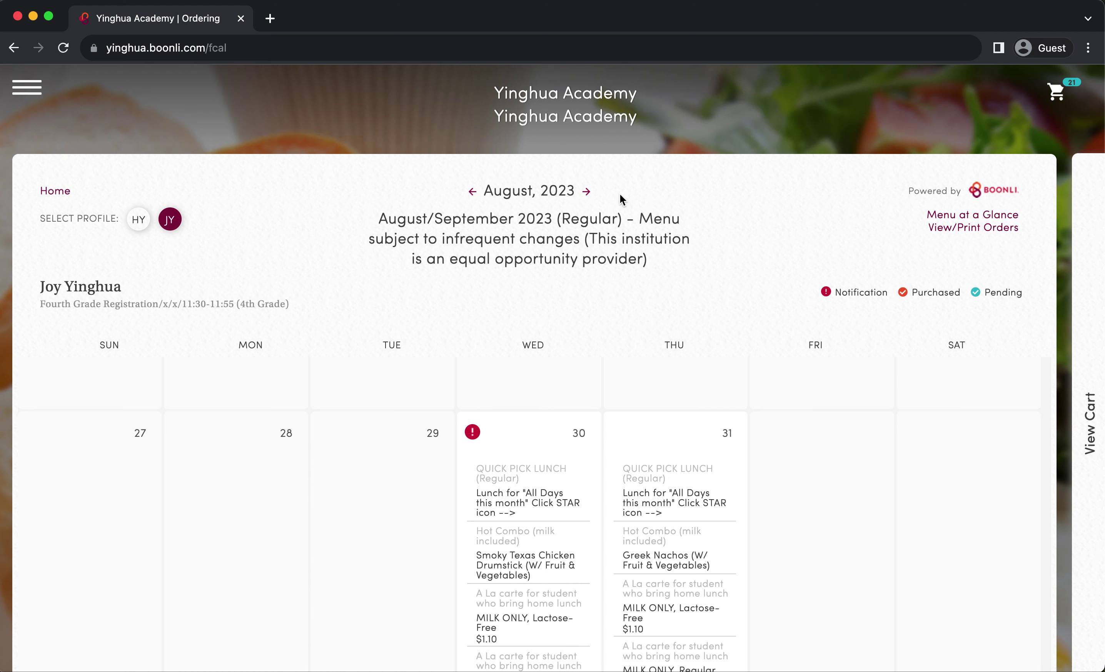
click(588, 192)
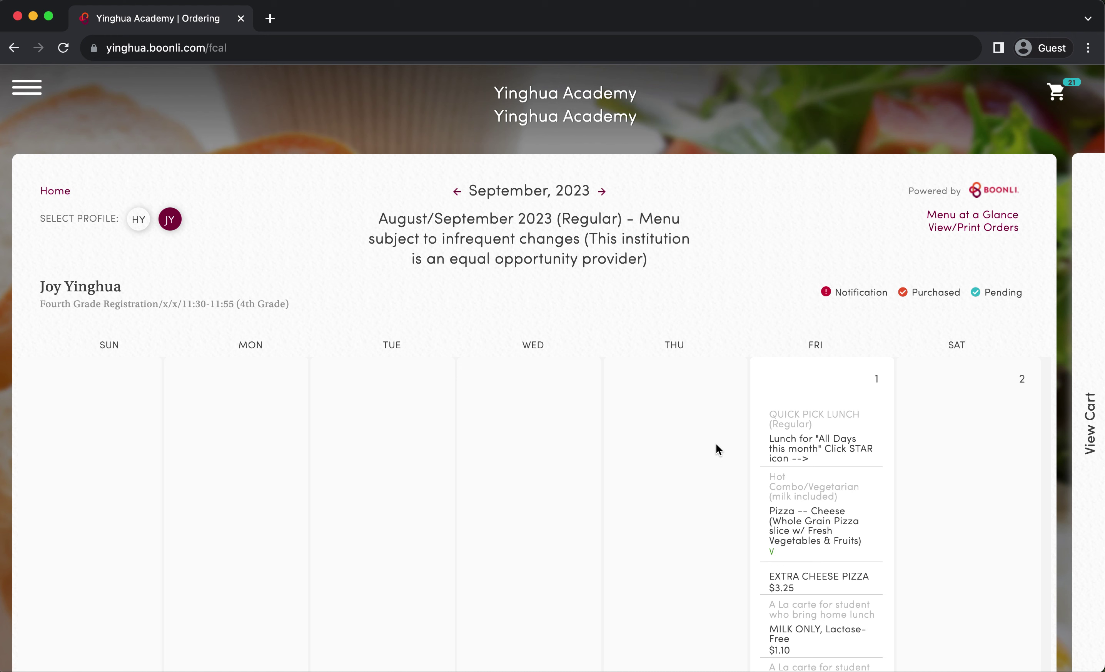
scroll(715, 444, down, 2)
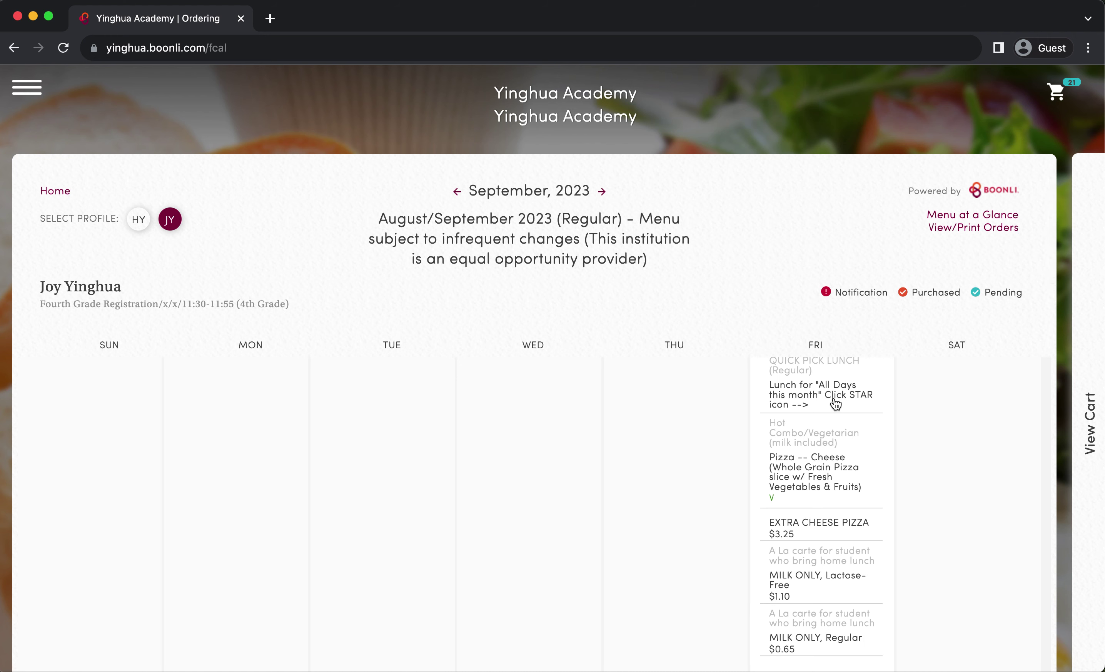
scroll(834, 403, down, 8)
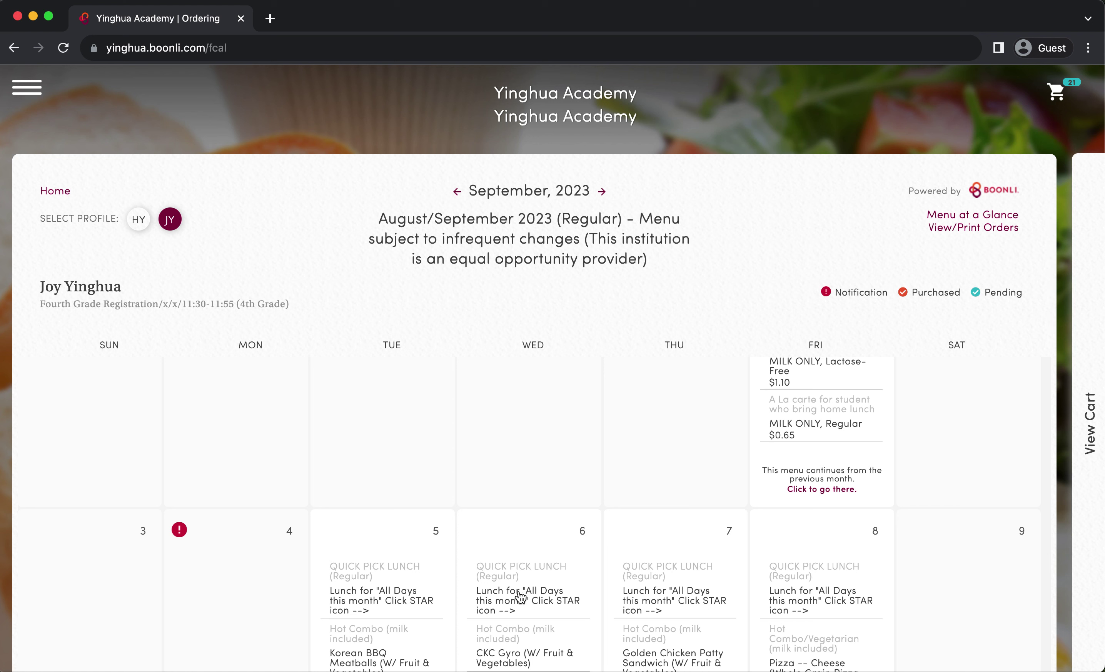
scroll(520, 597, down, 4)
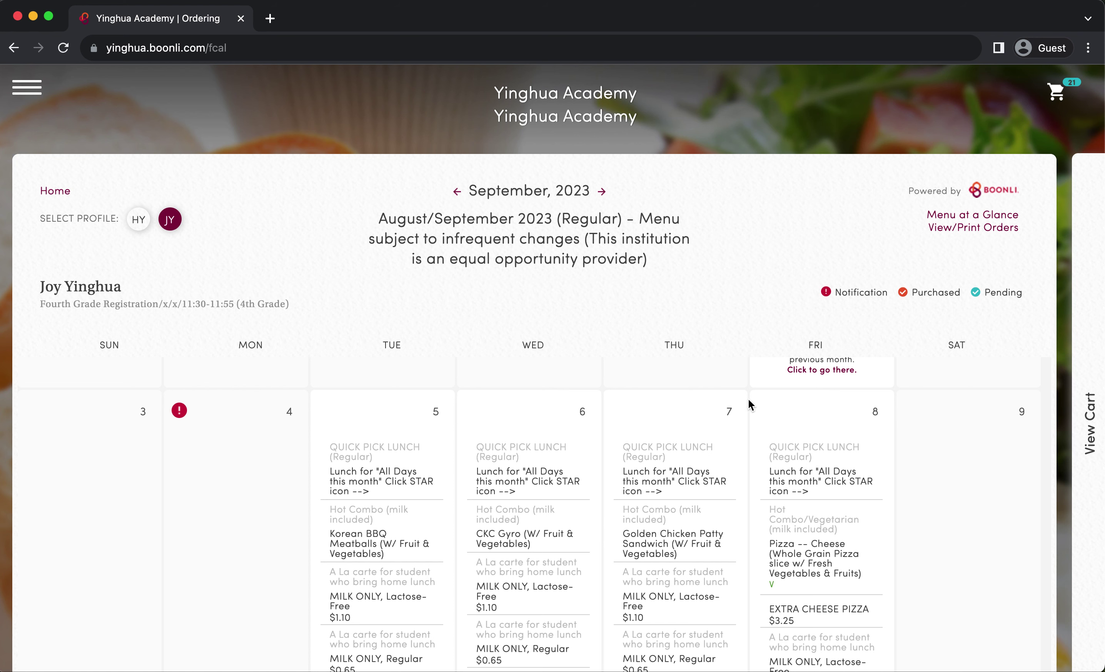
scroll(648, 500, down, 1)
scroll(647, 500, down, 2)
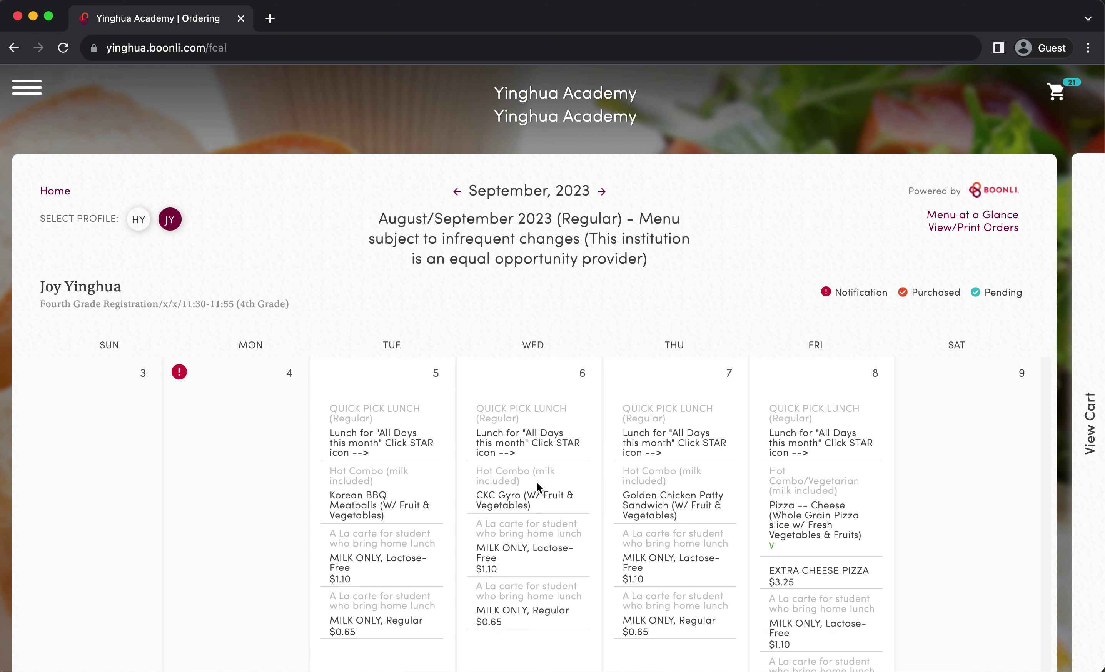
click(530, 503)
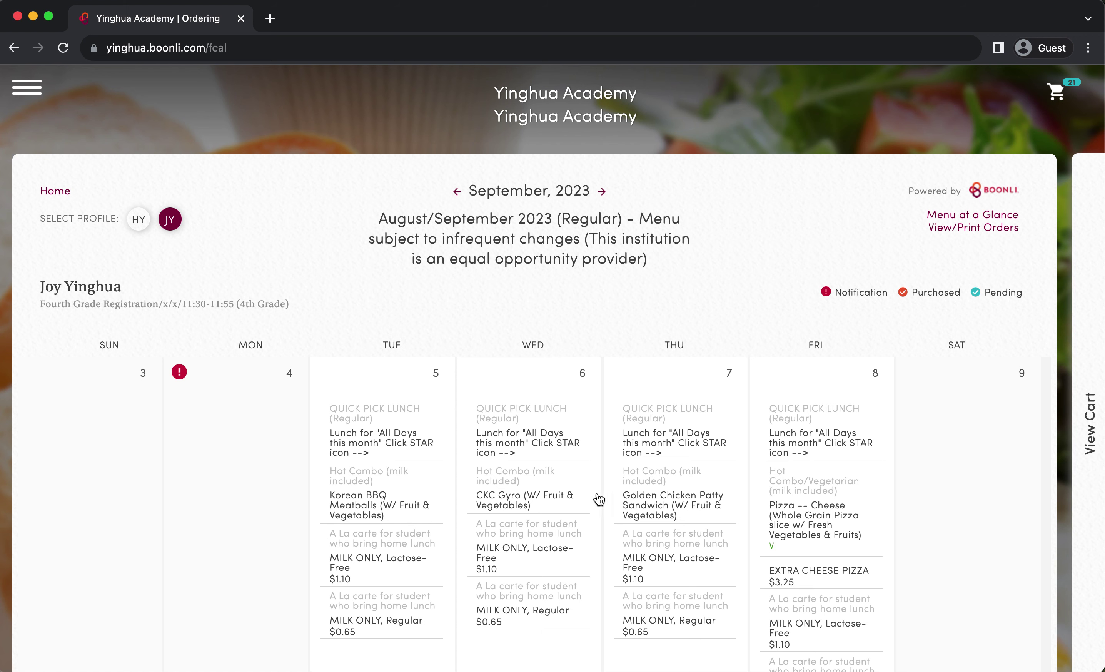
click(815, 527)
Add the Chicken Tikka Drumstick for September 14 and the Sweet & Sour Chicken for September 12 to the fourth grader's order
scroll(815, 527, down, 6)
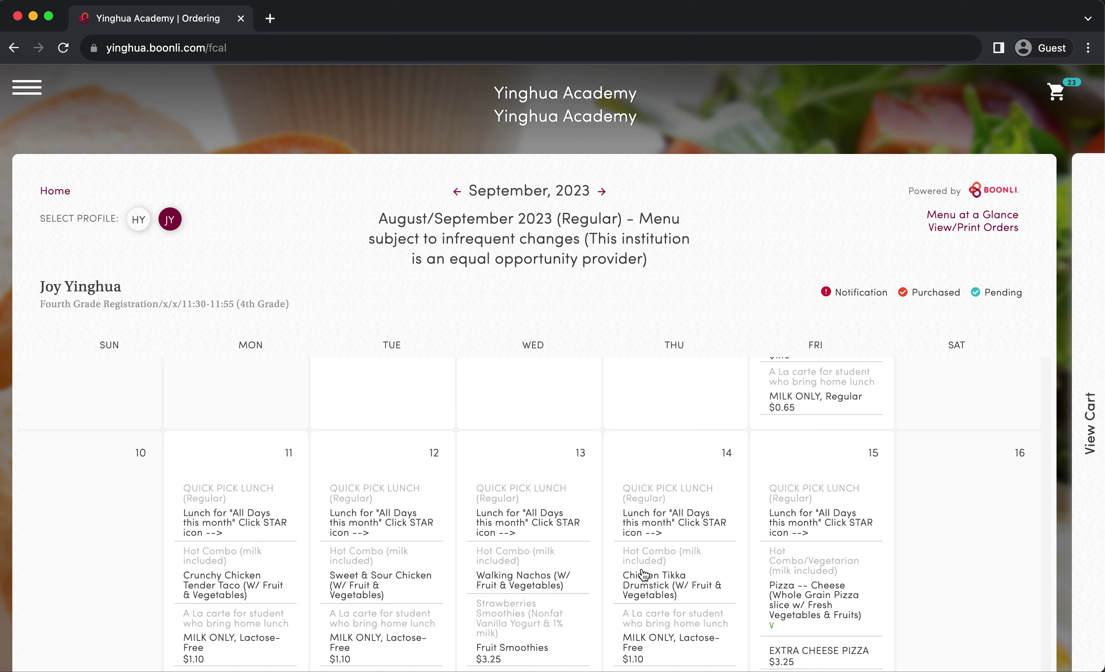
click(650, 589)
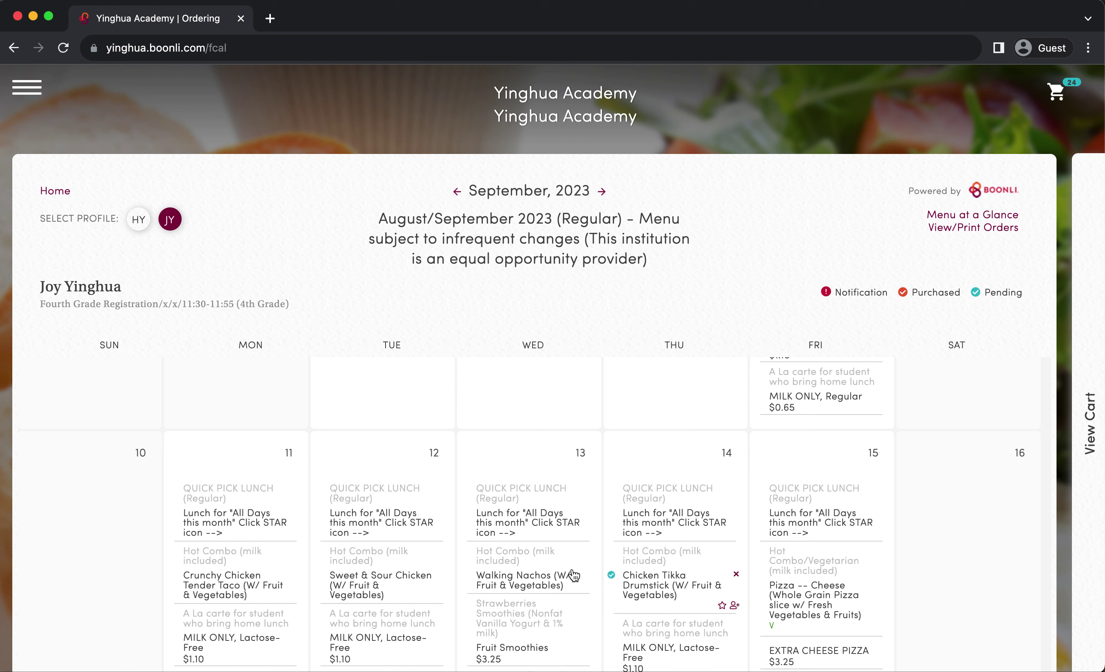
click(373, 584)
mouse_move(611, 576)
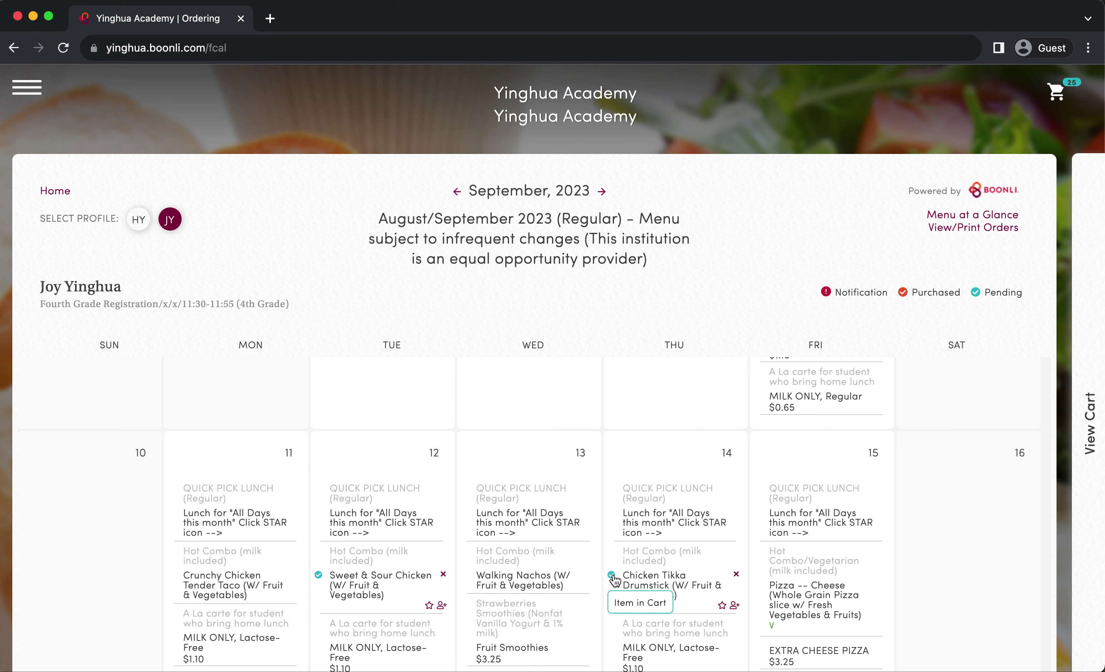
Look over the following week's menu and check both students' selected lunches in the cart preview
scroll(659, 538, down, 10)
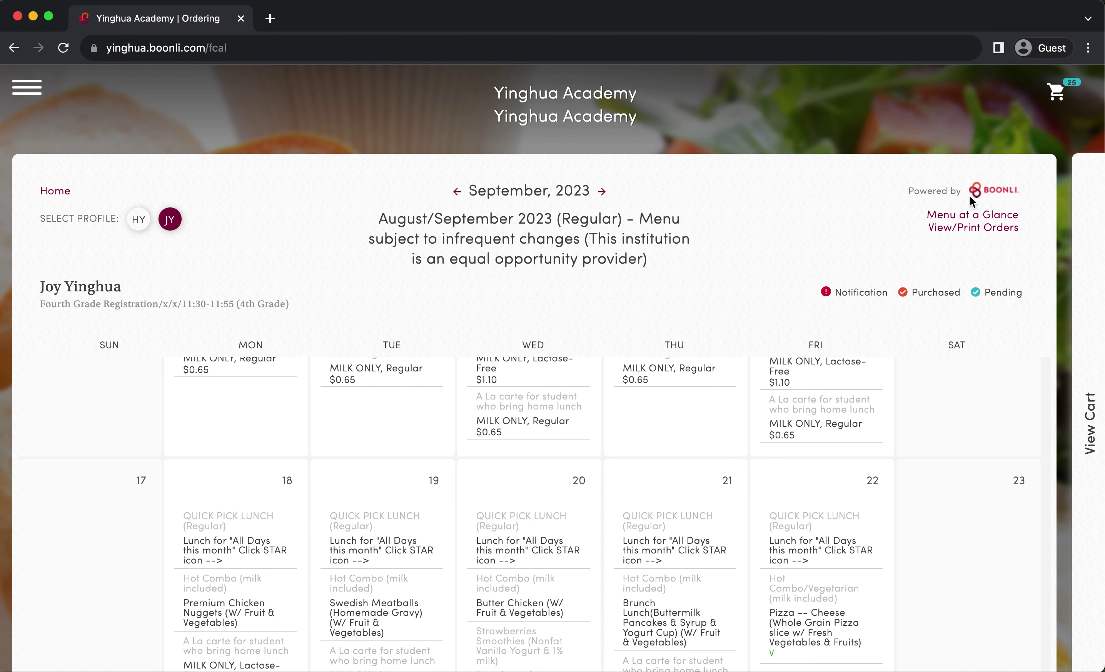
scroll(725, 448, down, 3)
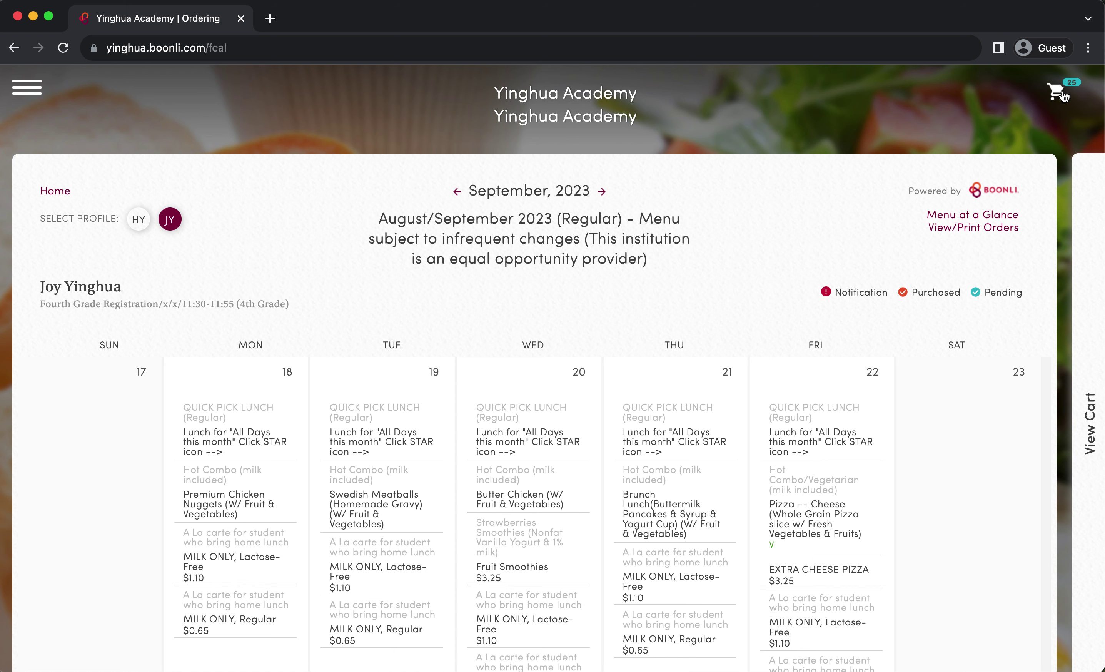
click(1090, 435)
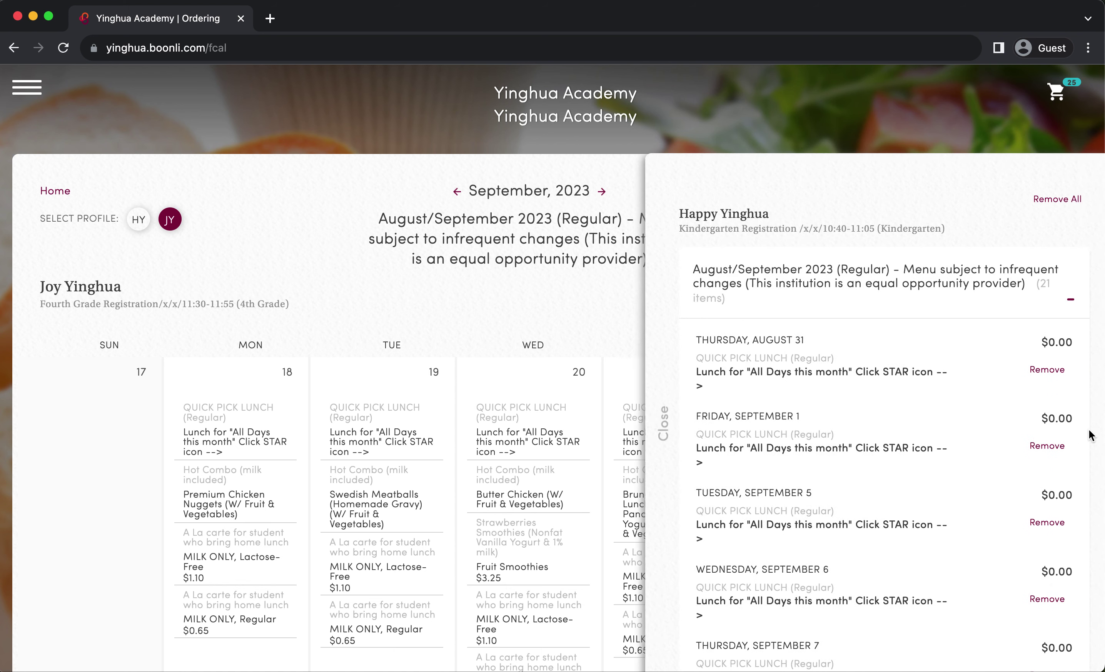
scroll(963, 300, down, 15)
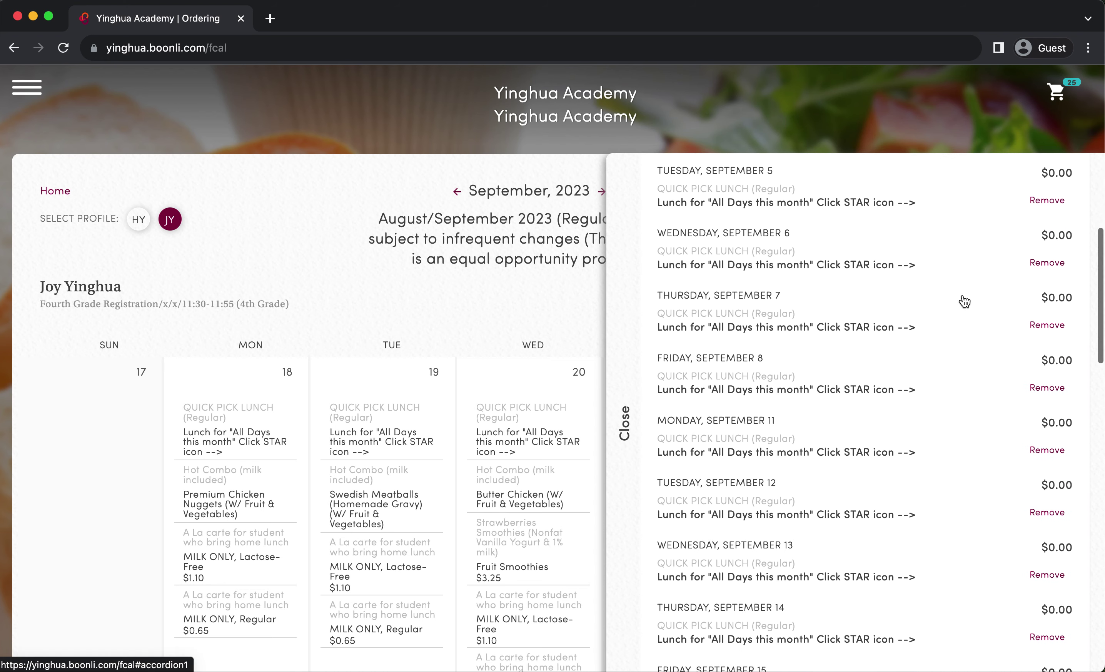
scroll(963, 295, down, 20)
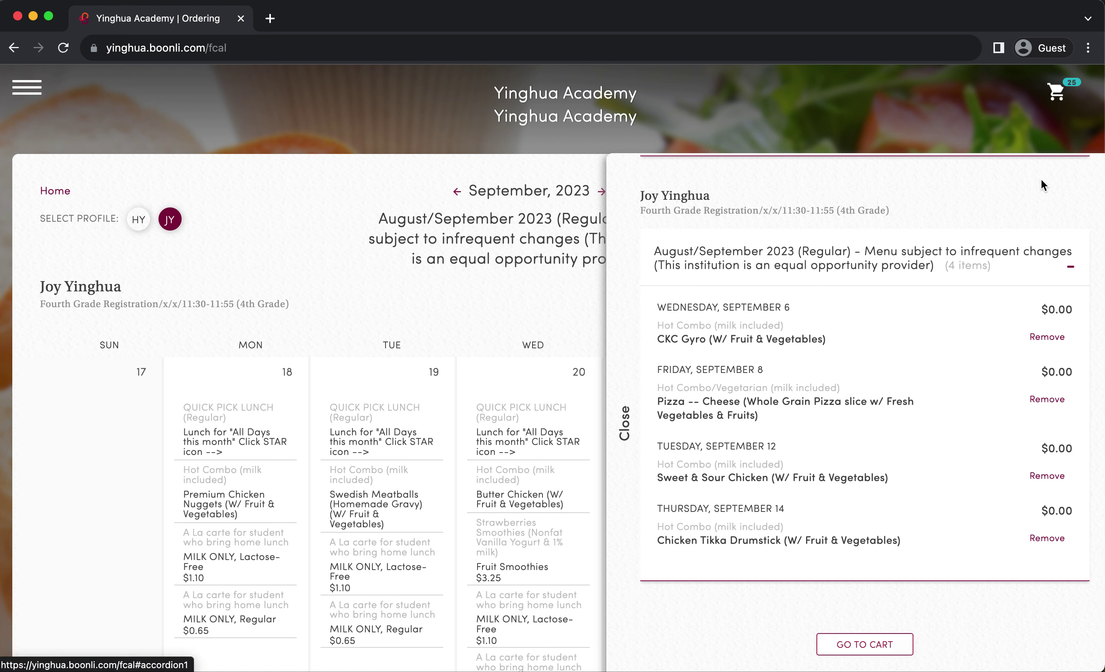
Open the full shopping cart page and review the dates and meals listed for both students
click(1061, 107)
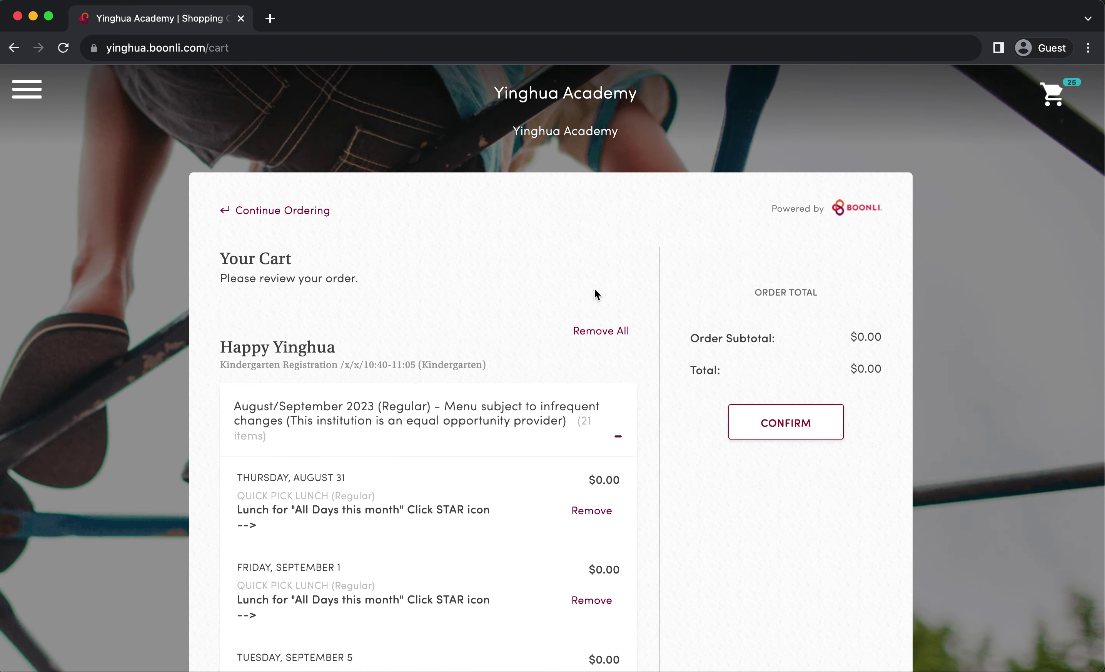
scroll(548, 407, down, 5)
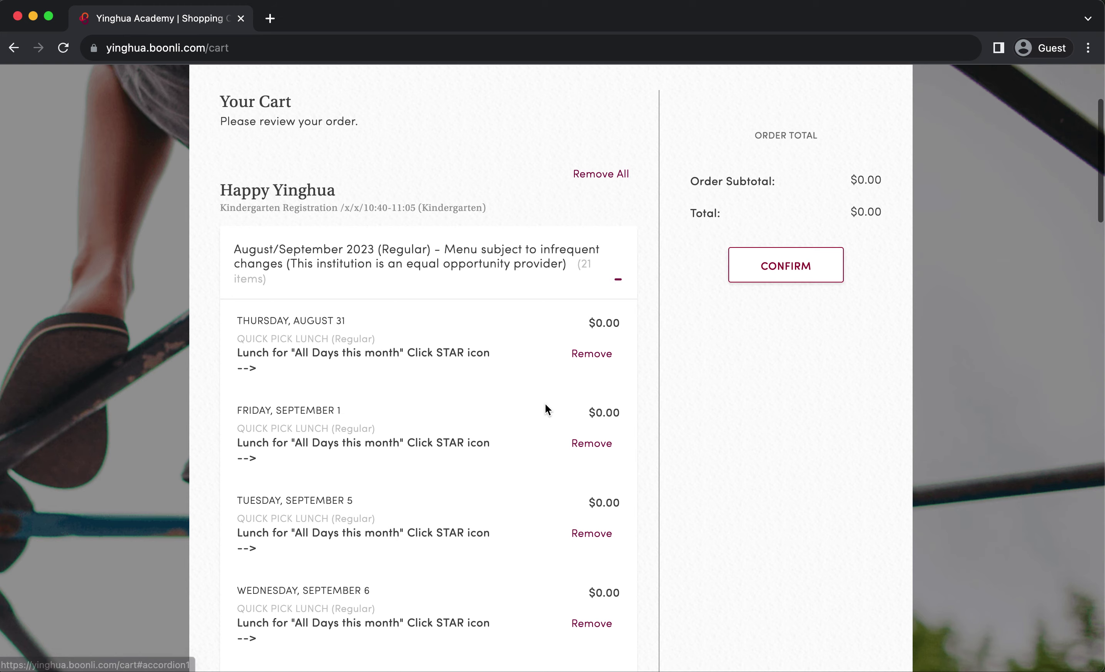
scroll(339, 475, down, 5)
scroll(338, 482, down, 20)
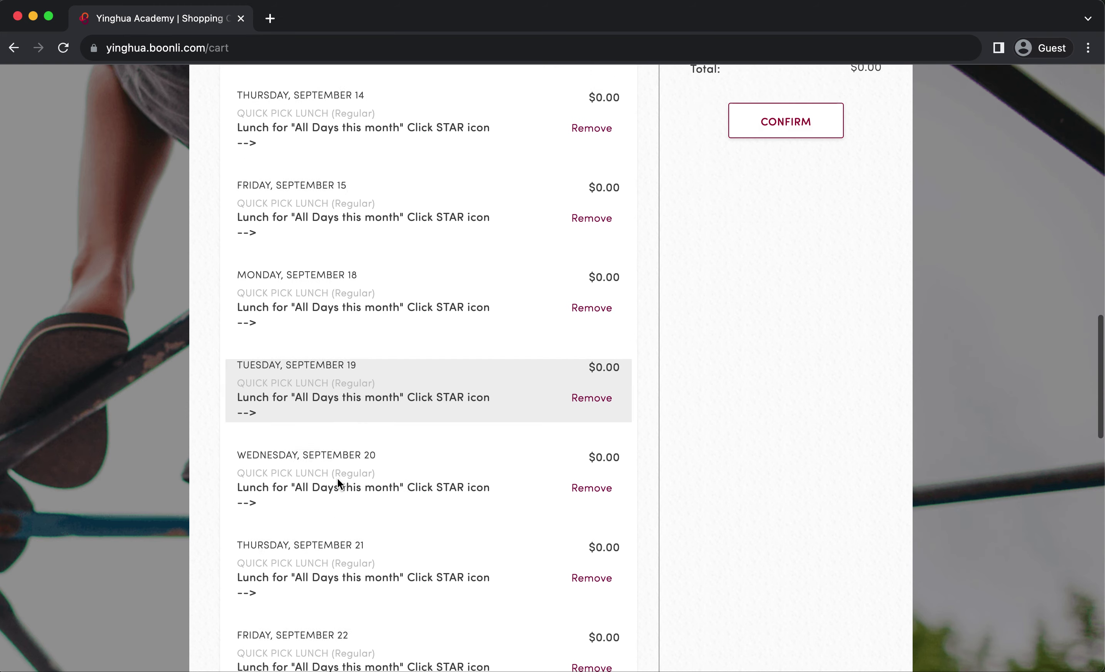
scroll(337, 482, down, 10)
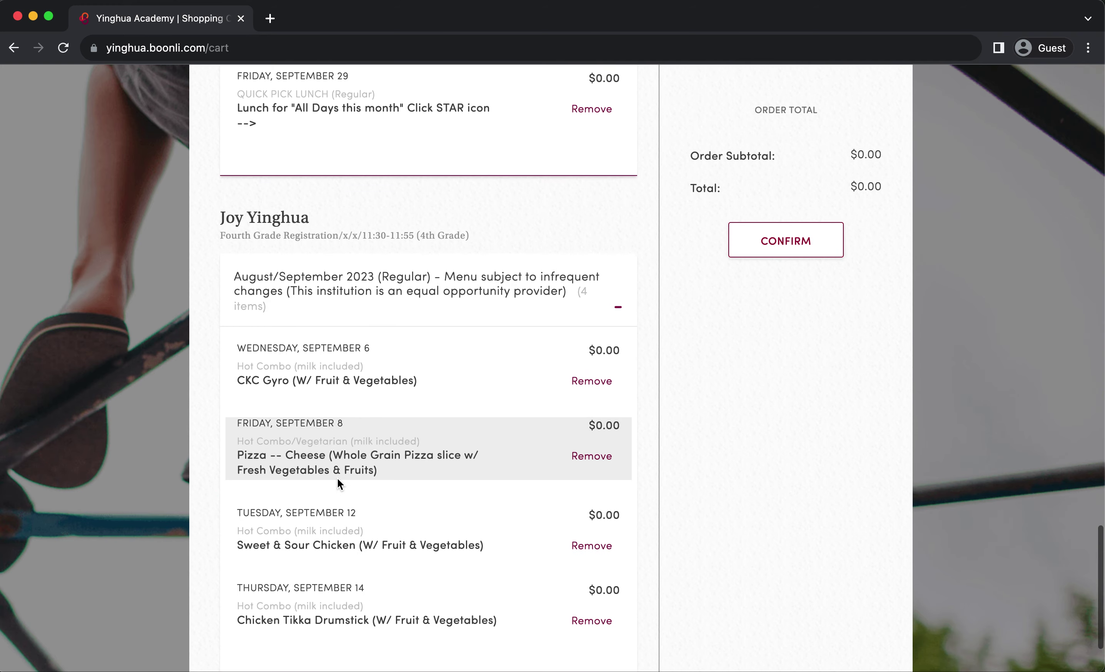
scroll(337, 479, up, 20)
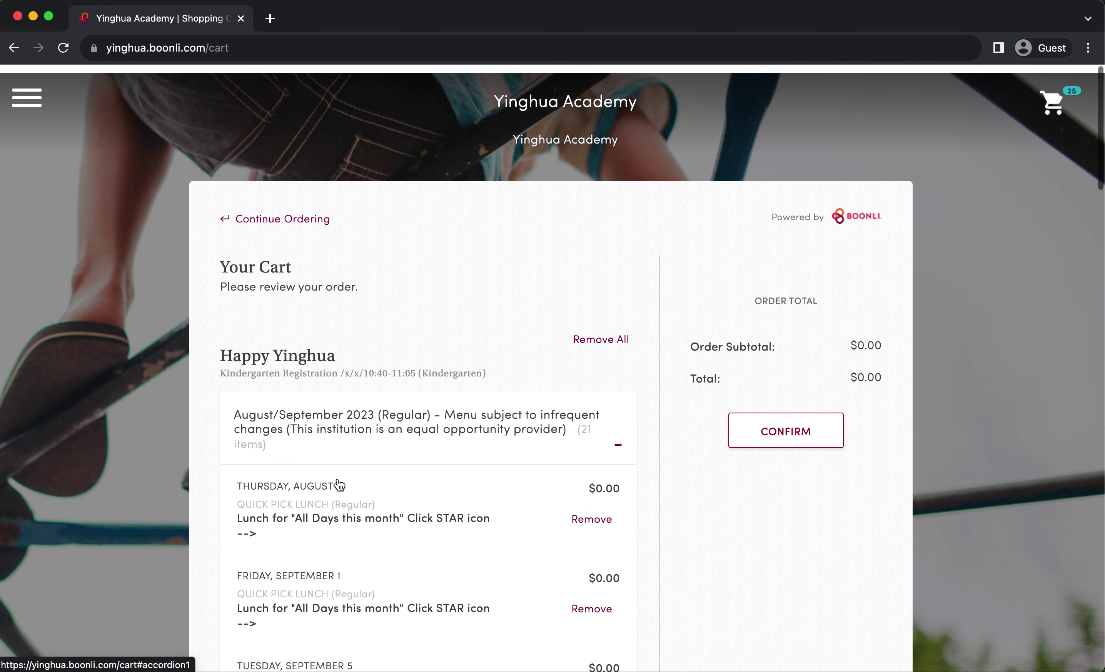
scroll(372, 538, down, 2)
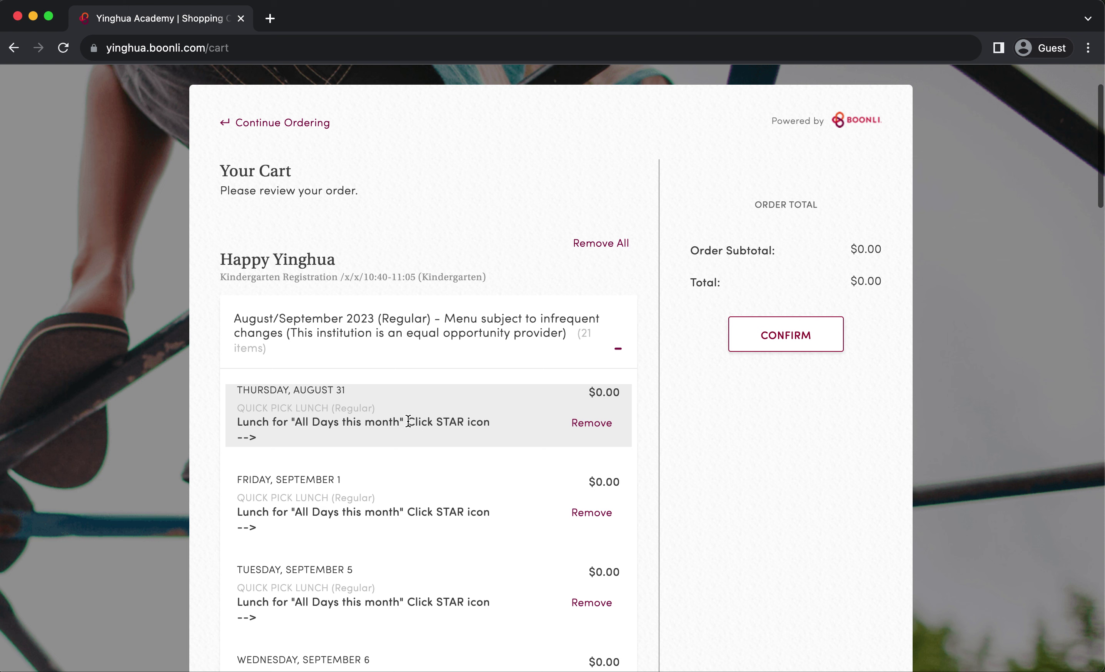
scroll(435, 479, down, 2)
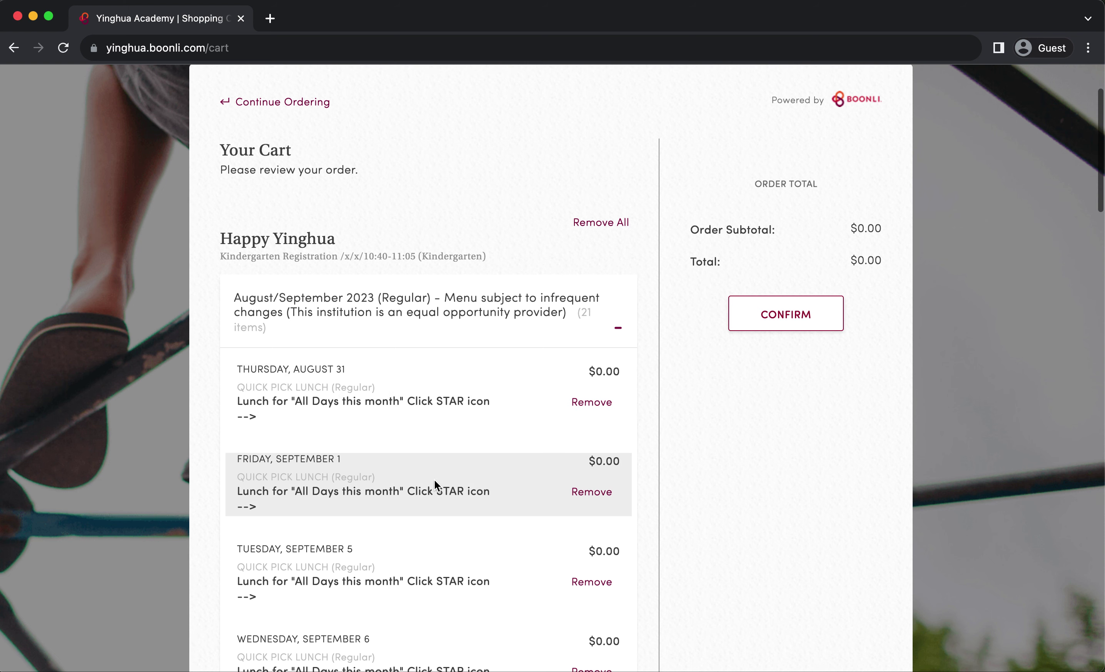
scroll(435, 480, down, 1)
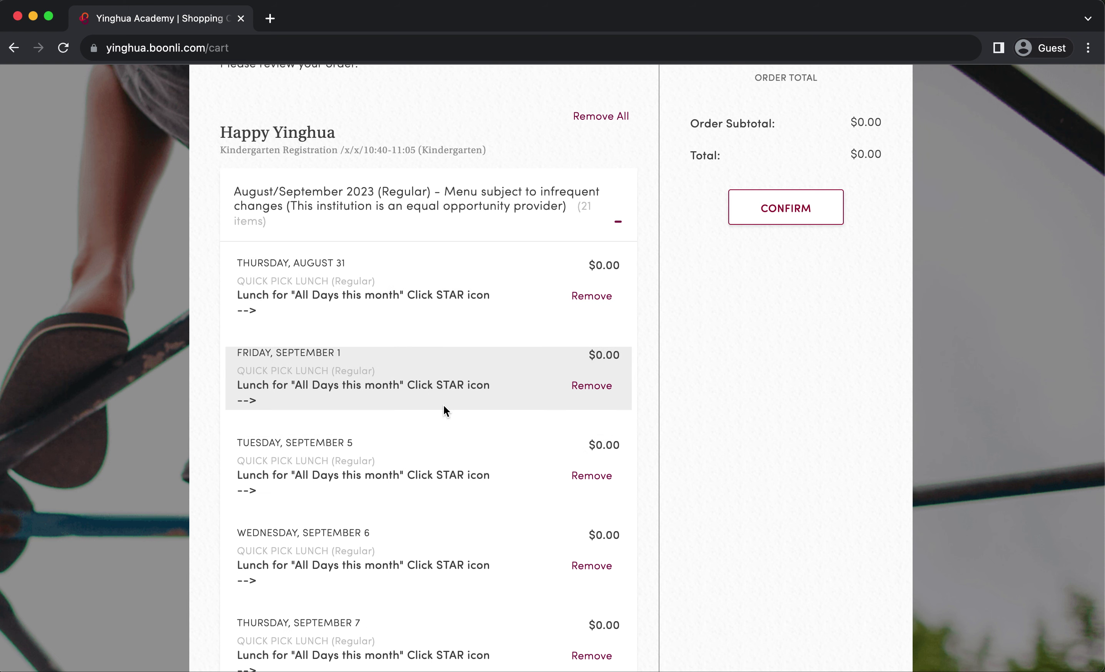
scroll(444, 407, down, 15)
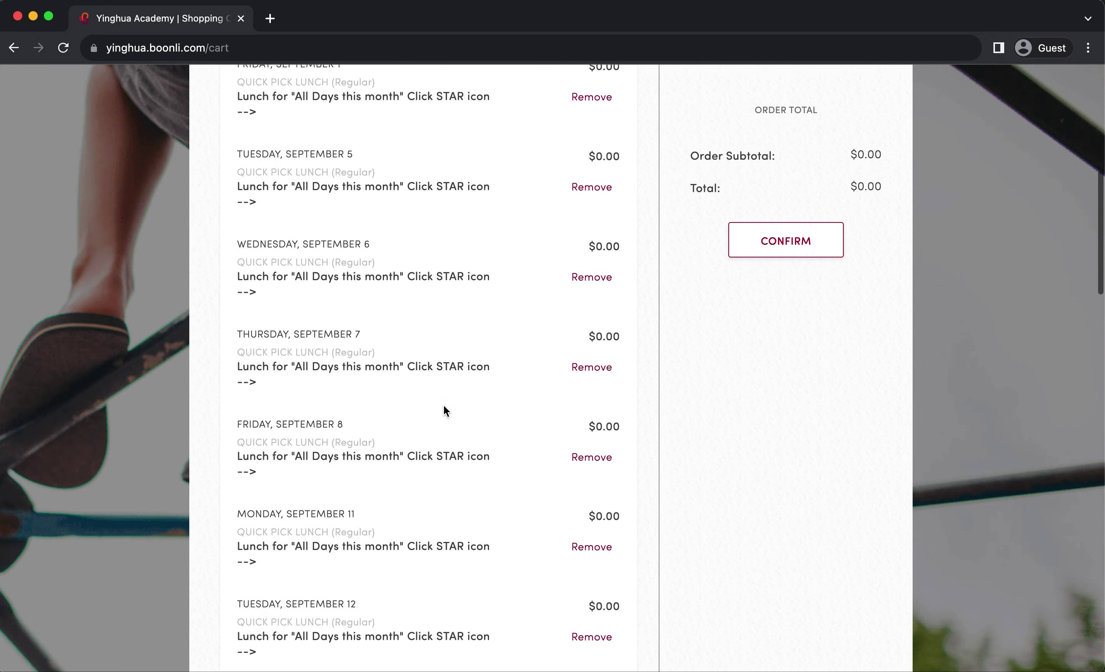
scroll(444, 401, down, 20)
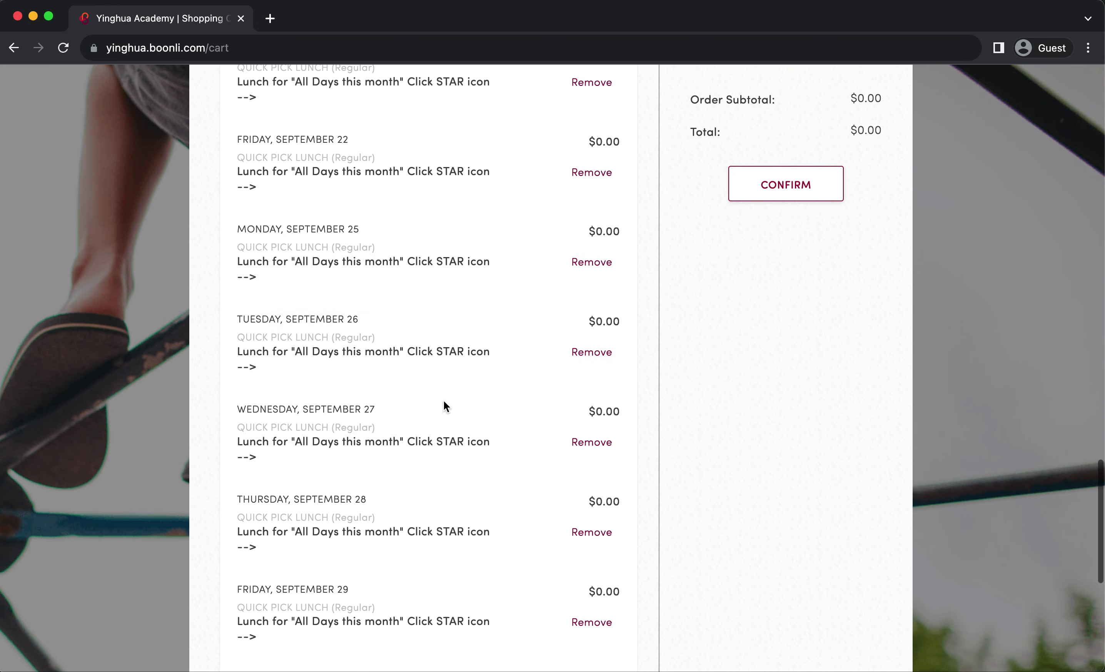
Confirm the lunch order for both students and dismiss the confirmation message
scroll(444, 406, down, 1)
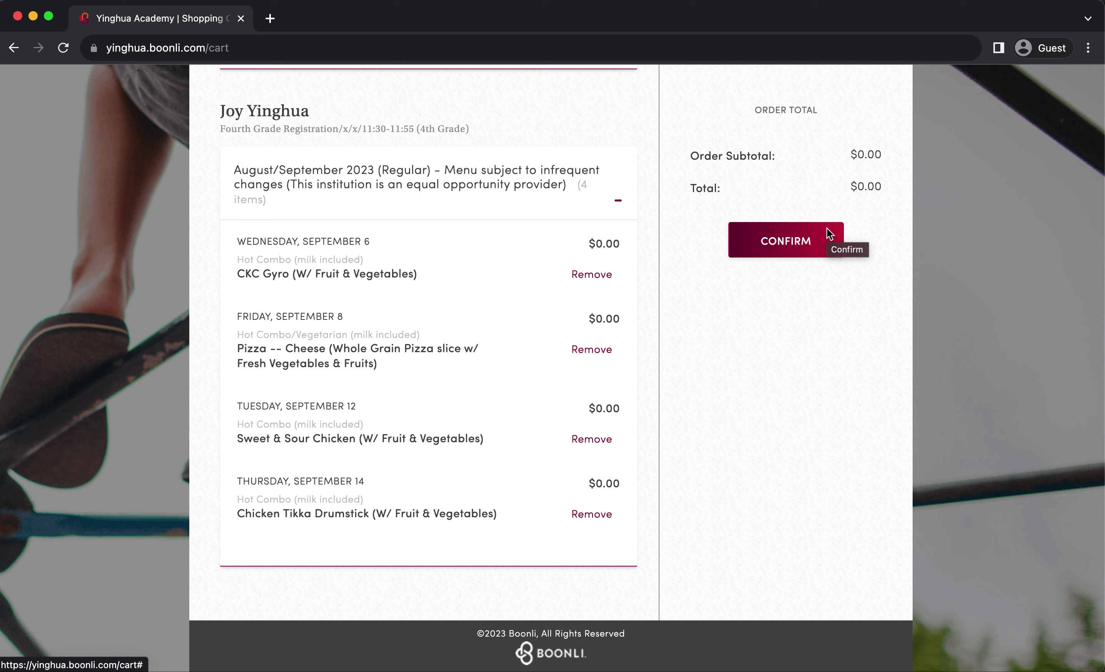
click(800, 236)
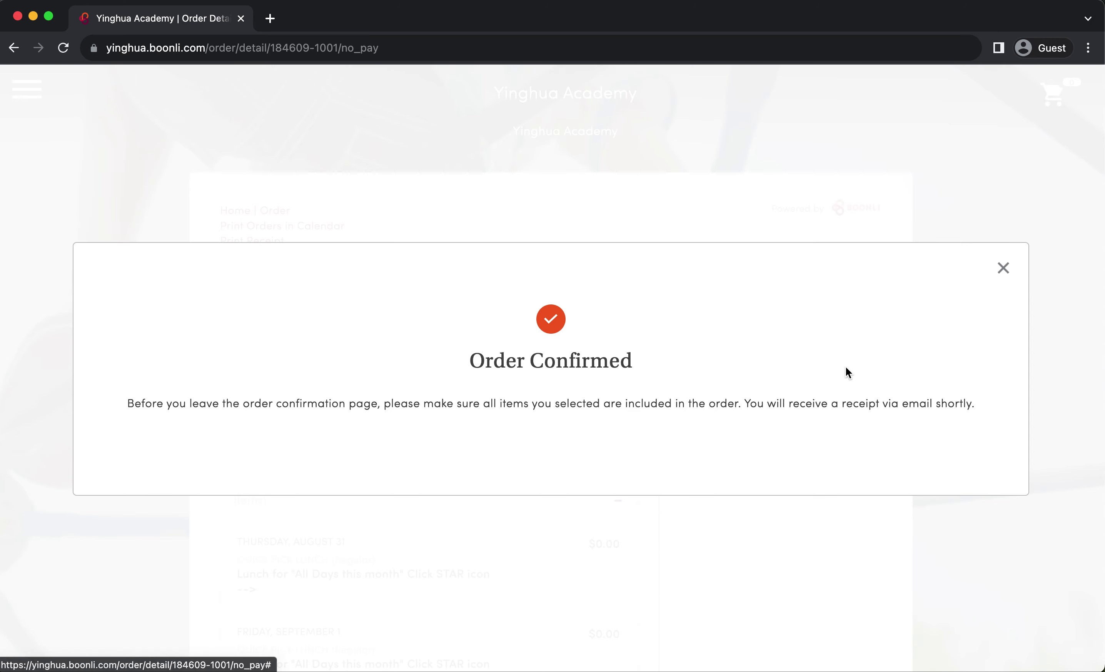
click(1002, 269)
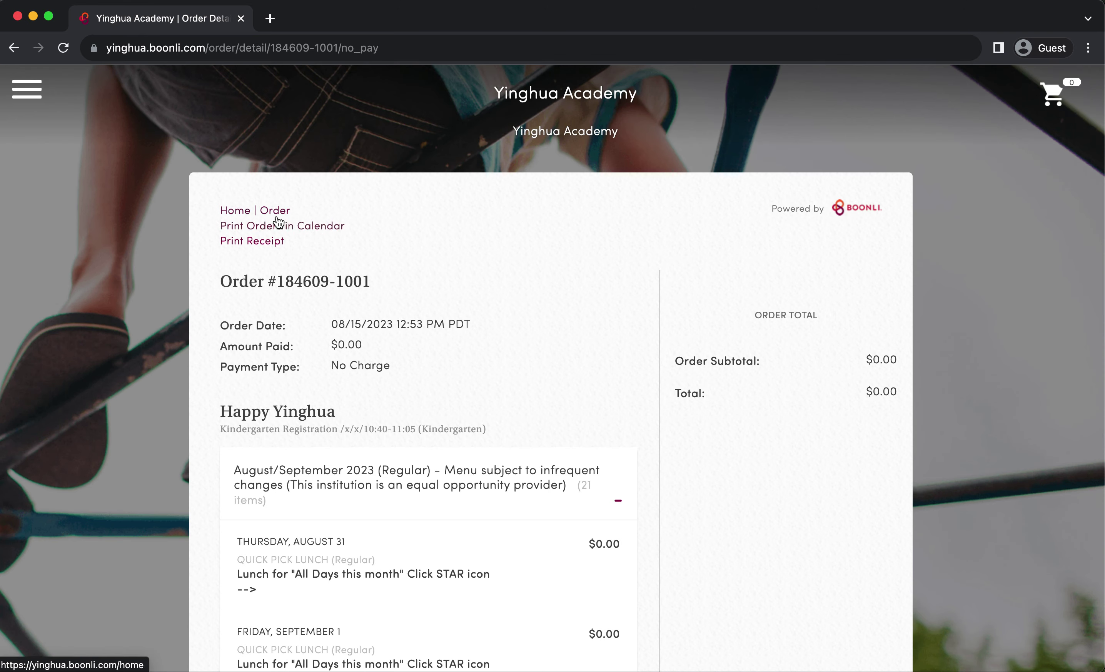
Open the printable calendar of the placed orders and examine both students' lunches for September 2023
click(241, 234)
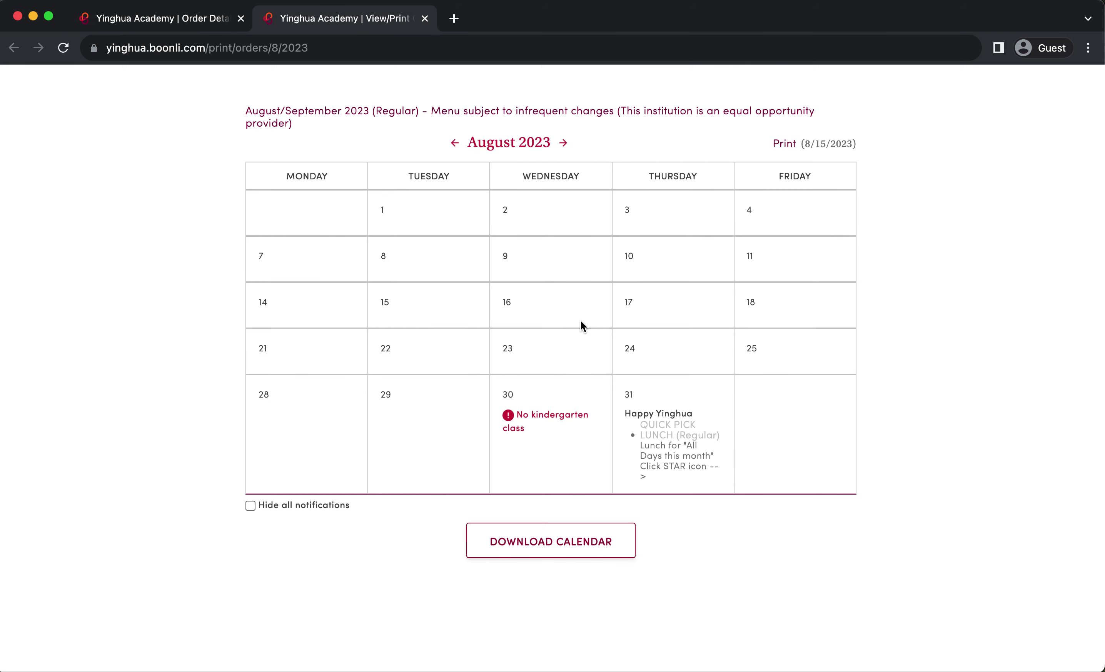
click(562, 144)
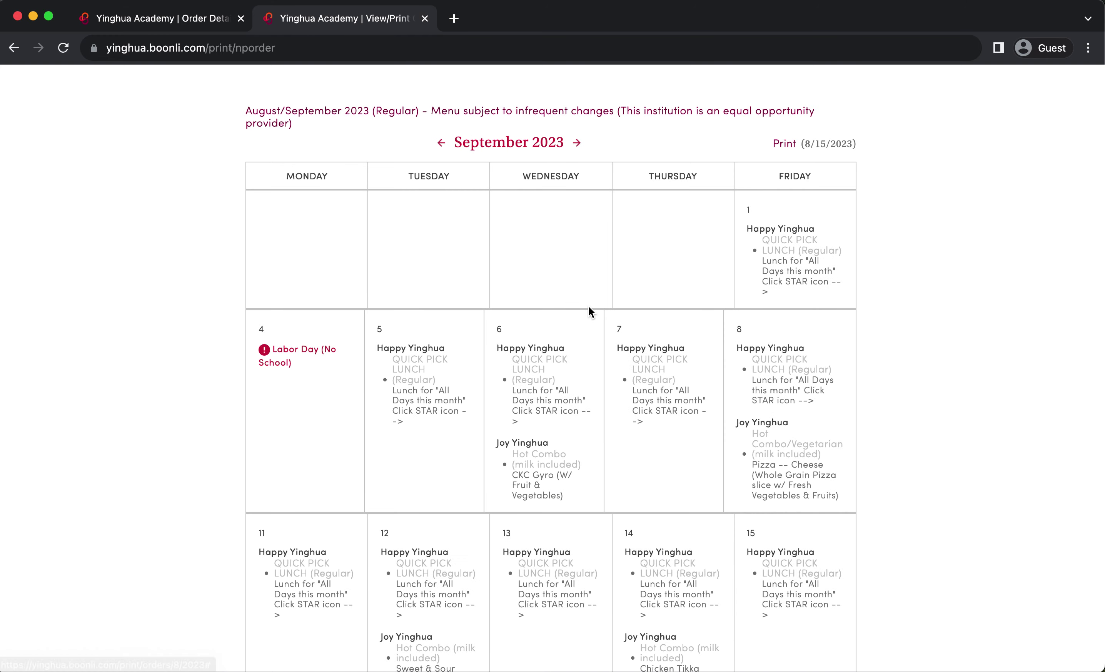
scroll(588, 307, down, 2)
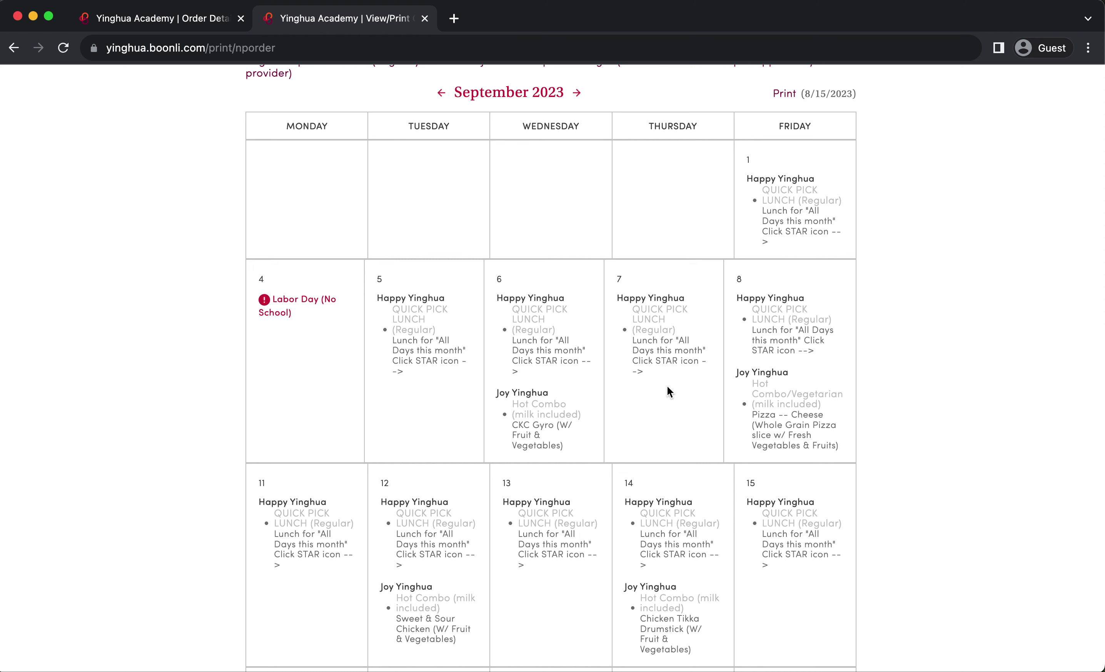
scroll(667, 386, down, 3)
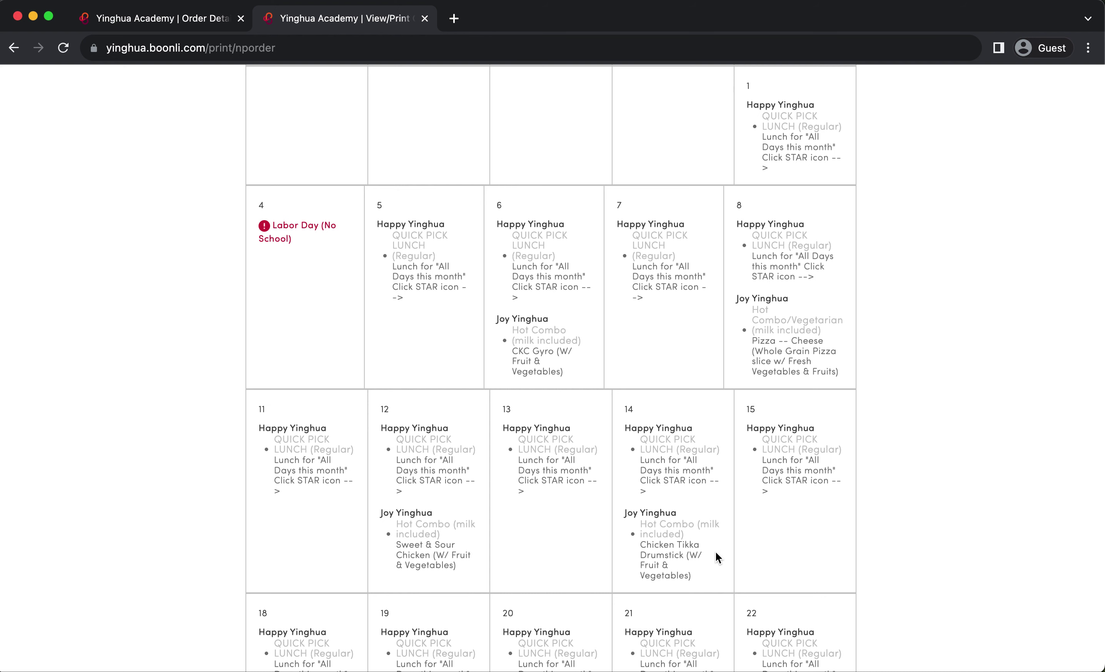
scroll(716, 551, down, 5)
scroll(716, 551, up, 3)
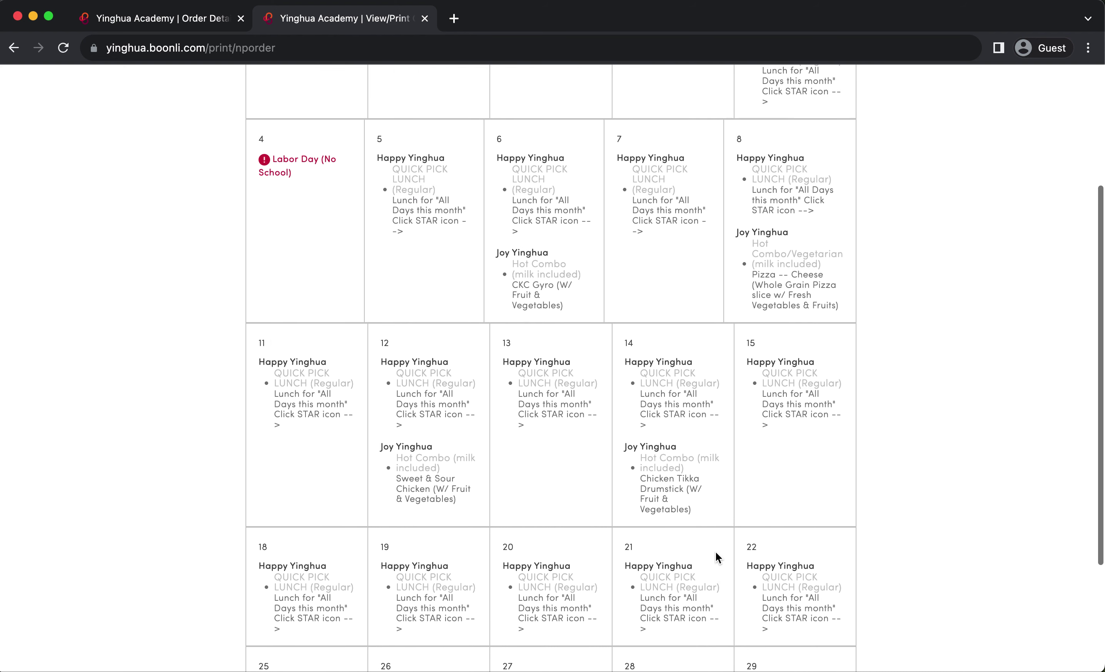
scroll(716, 553, up, 5)
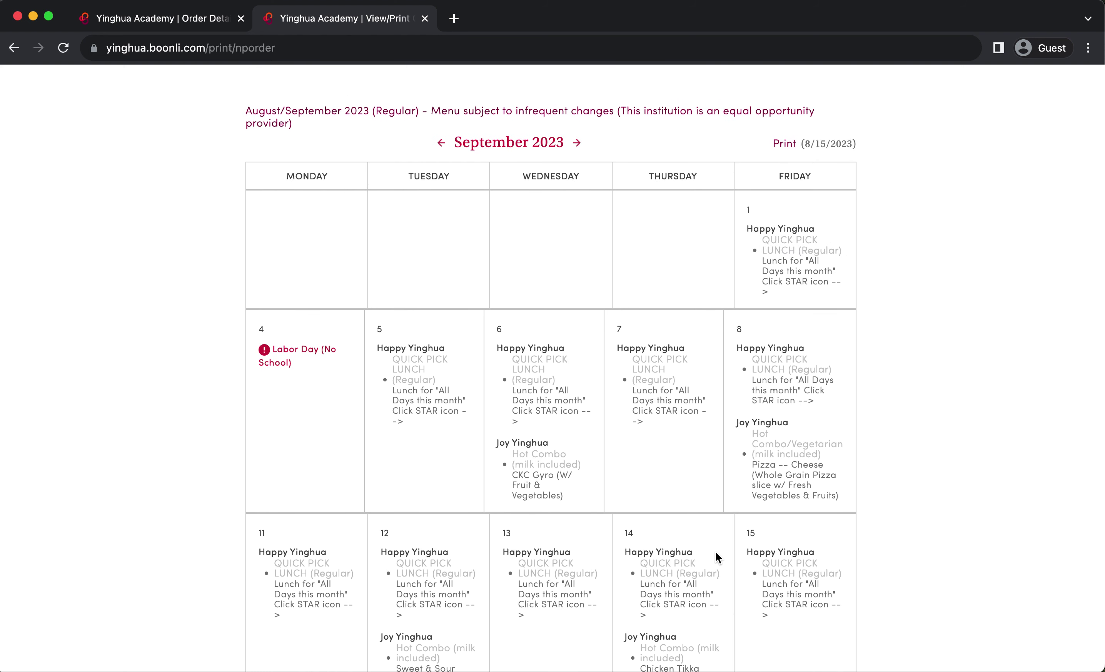
scroll(747, 473, down, 8)
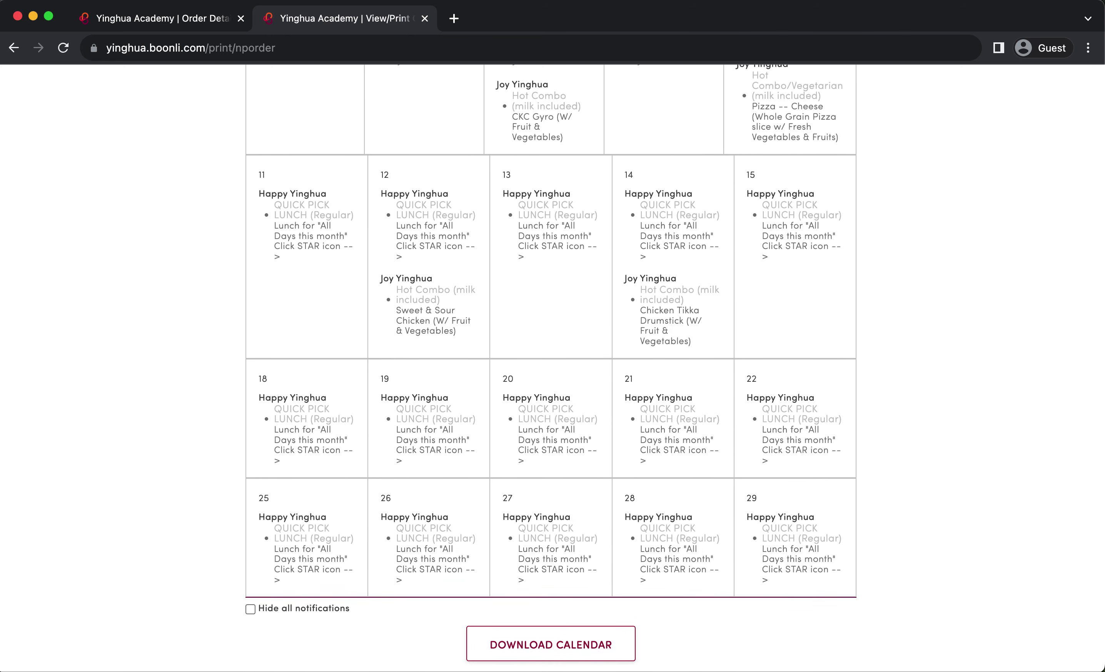